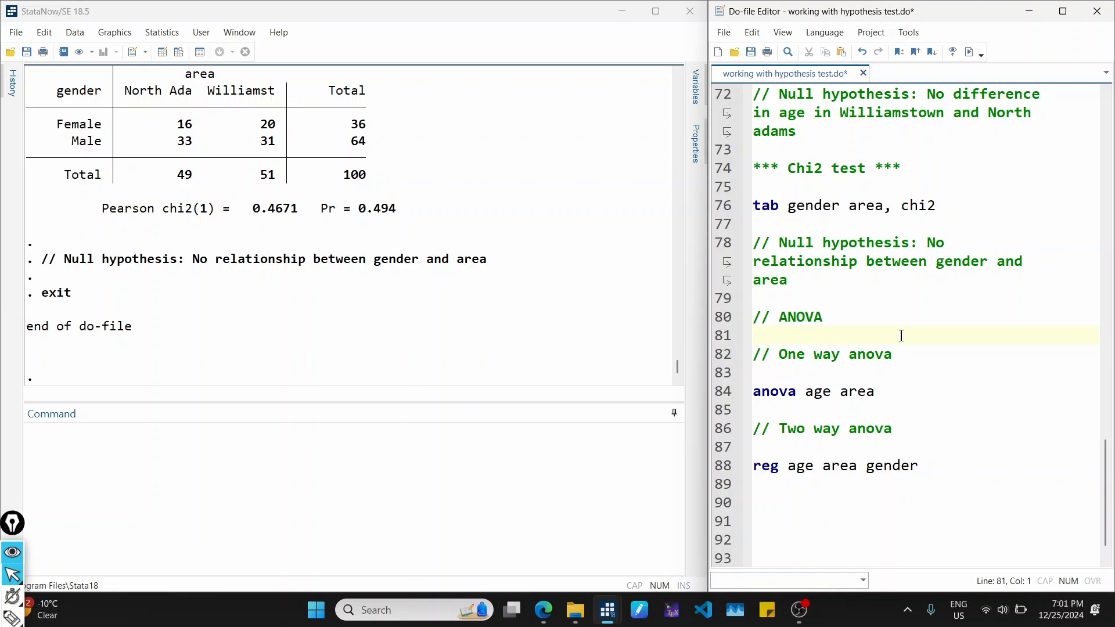
- Below the "One way anova" heading, add the comment "// similar to indenpendent sample t-test..." on its own line
{"action": "left_click", "coordinate": [910, 361]}
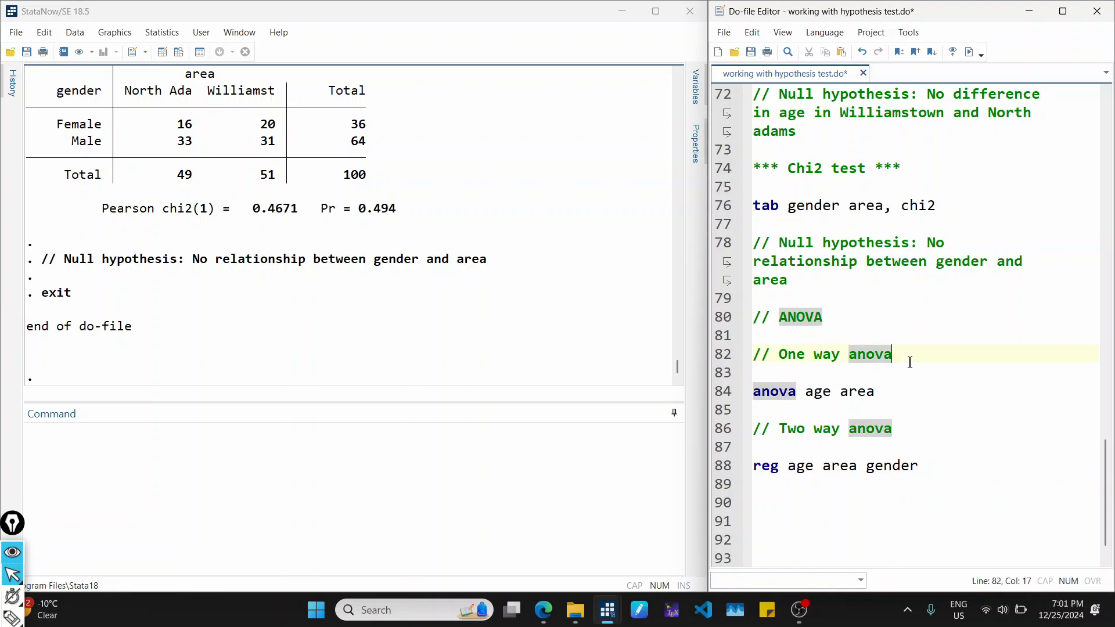
{"action": "key", "text": "Return"}
{"action": "key", "text": "Return"}
{"action": "type", "text": "// "}
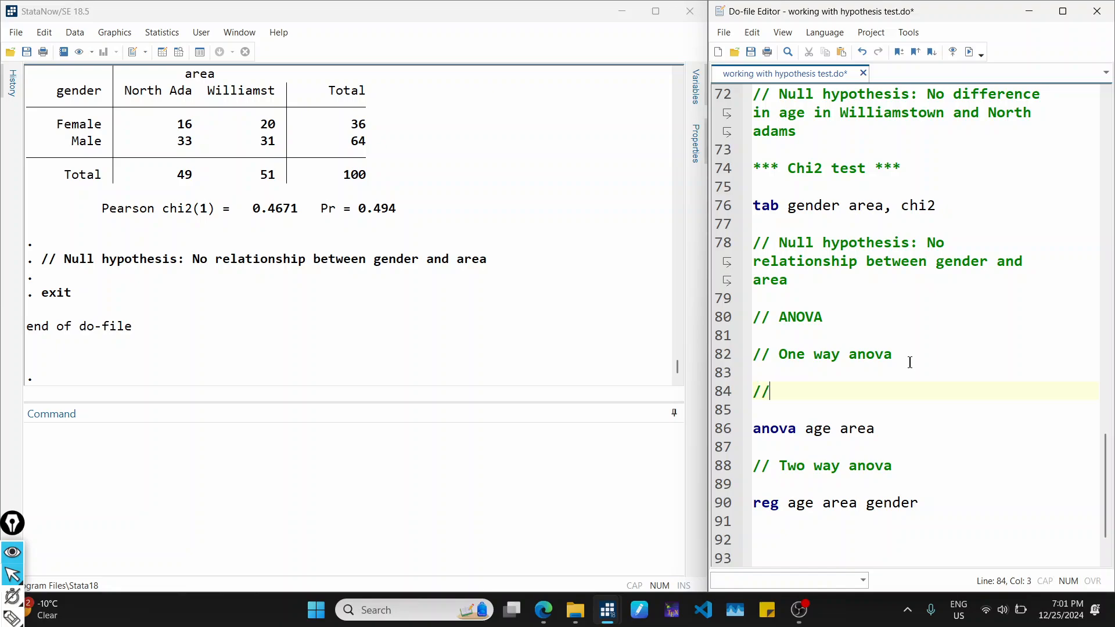
{"action": "type", "text": "similar to"}
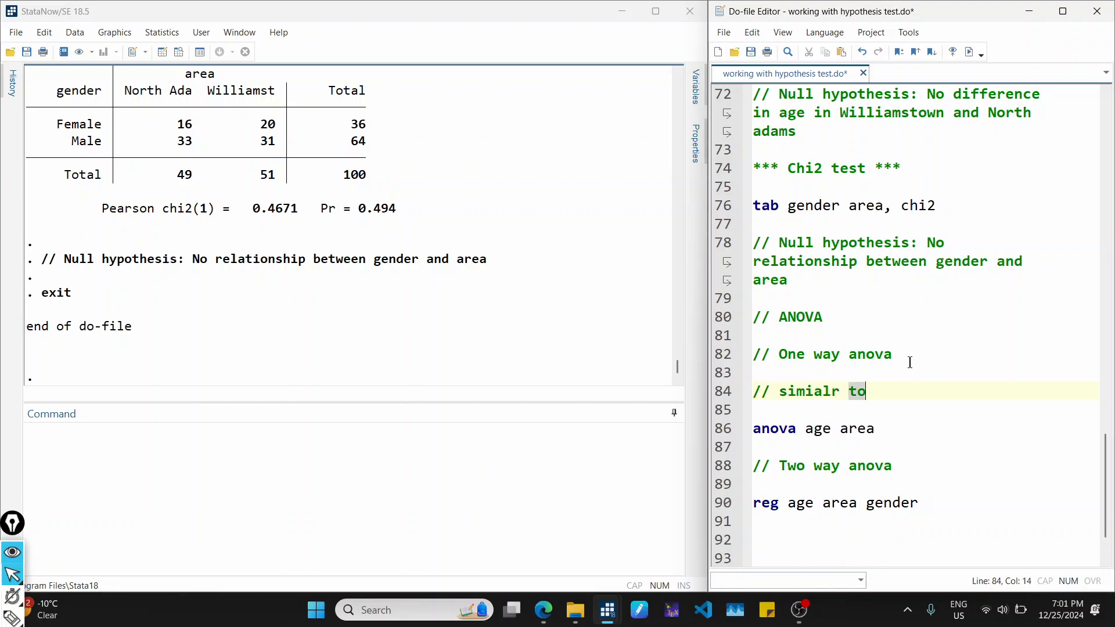
{"action": "key", "text": "ctrl+BackSpace"}
{"action": "key", "text": "ctrl+BackSpace"}
{"action": "type", "text": "similar to indende"}
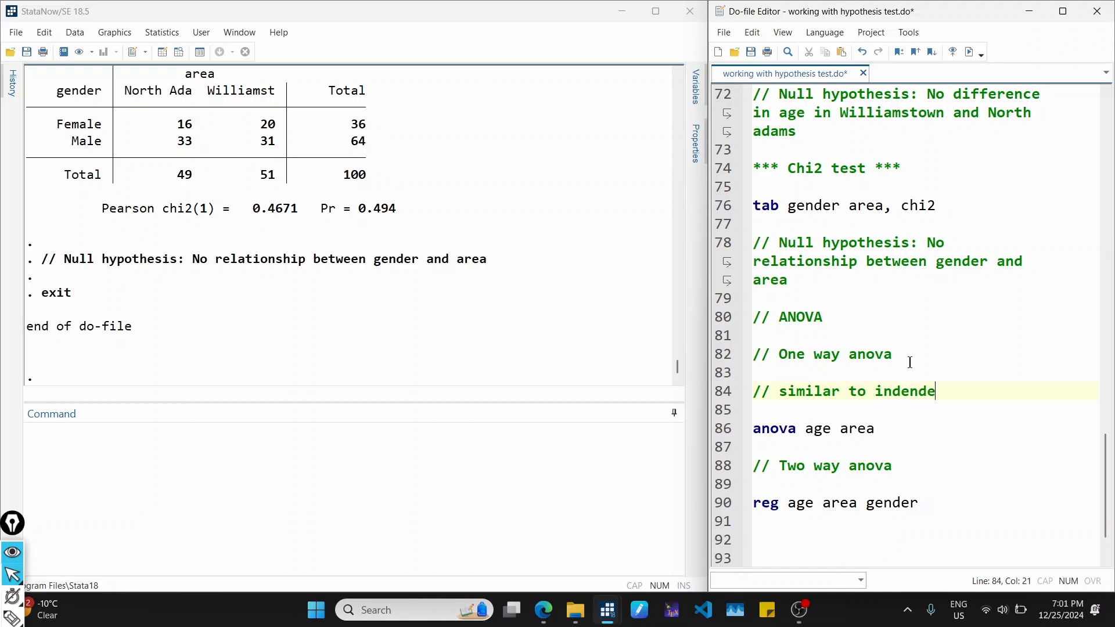
{"action": "key", "text": "BackSpace"}
{"action": "key", "text": "BackSpace"}
{"action": "type", "text": "pendent sampl"}
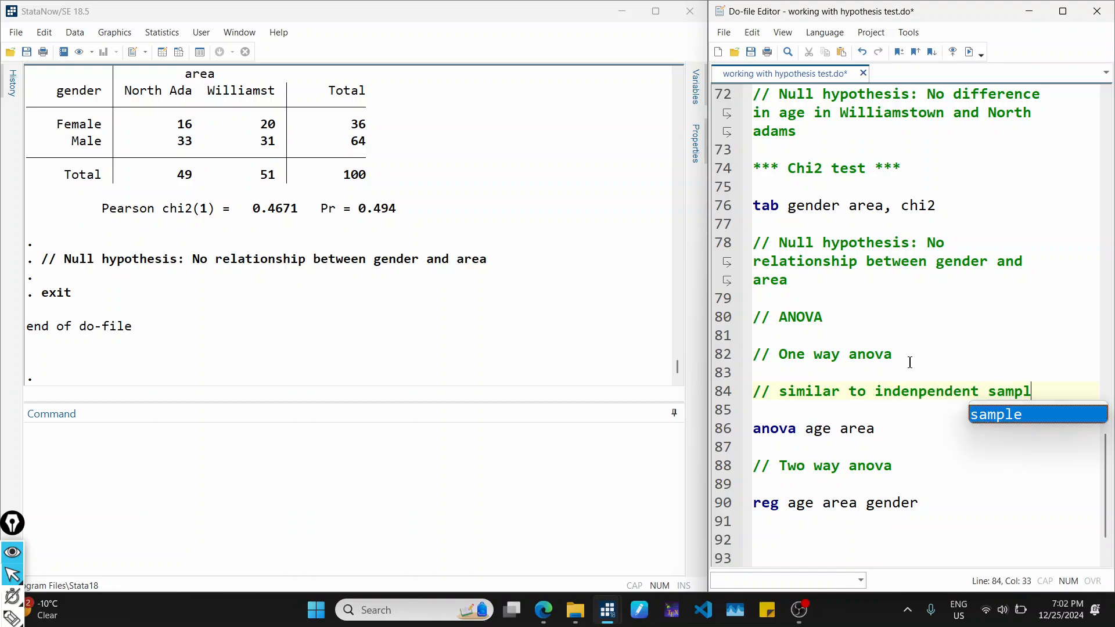
{"action": "type", "text": "e t"}
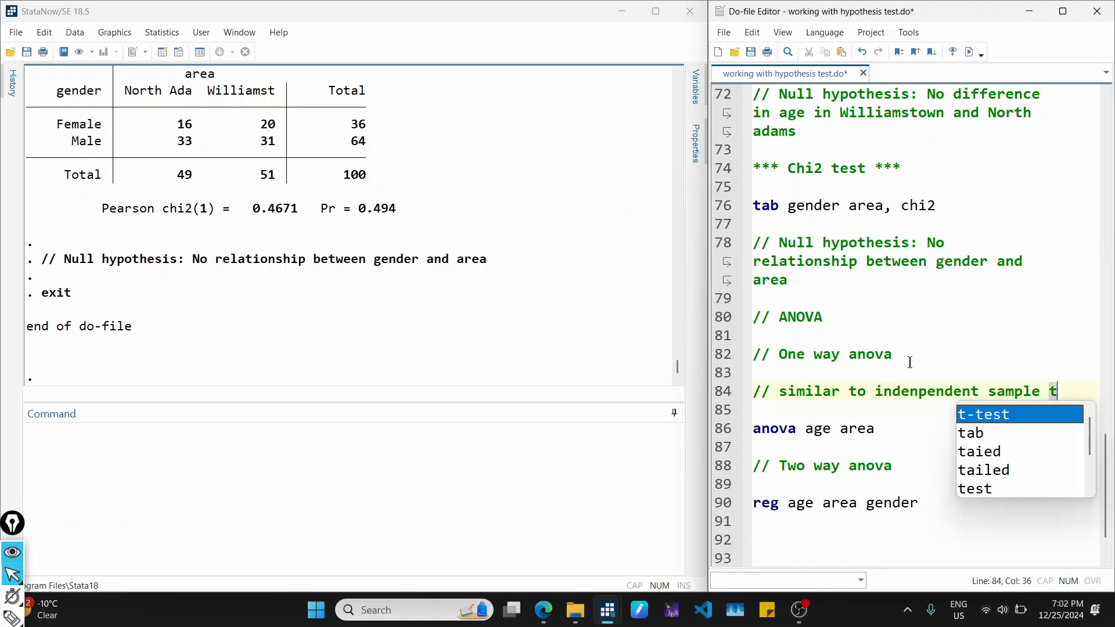
{"action": "type", "text": "-test... "}
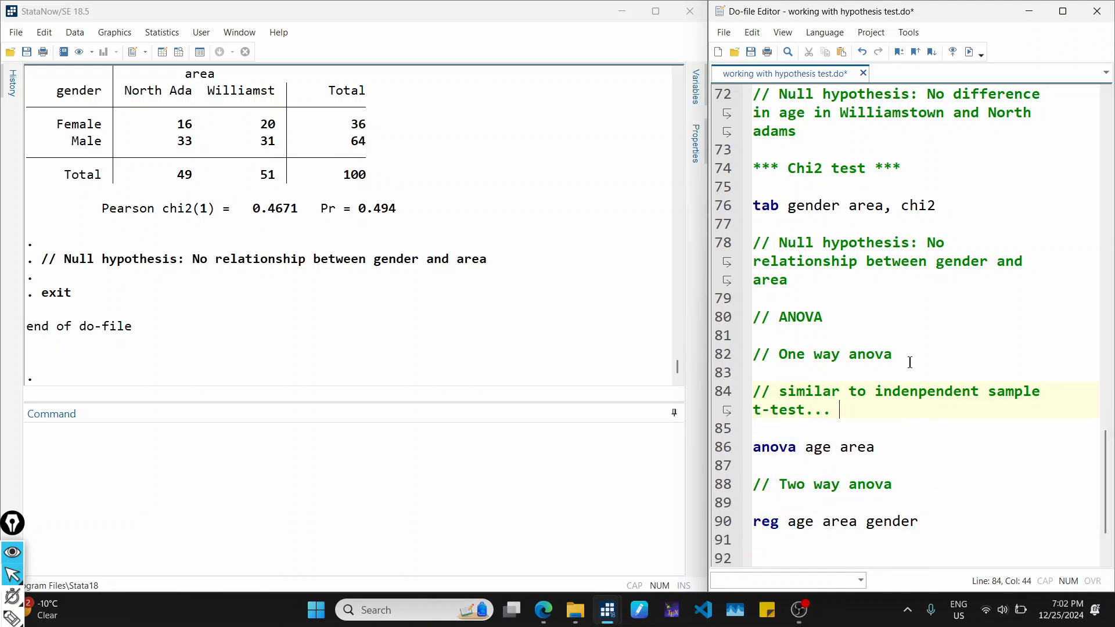
- Extend the t-test comment with "and also gives same result if categorical variable has only two categories..."
{"action": "type", "text": "and also giv"}
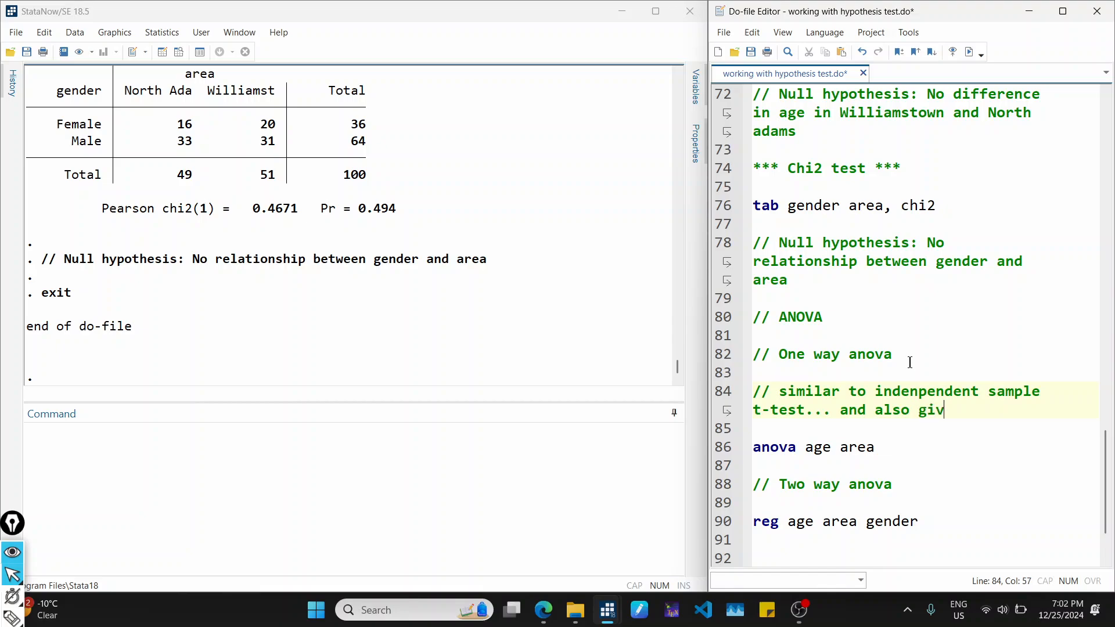
{"action": "type", "text": "es same result"}
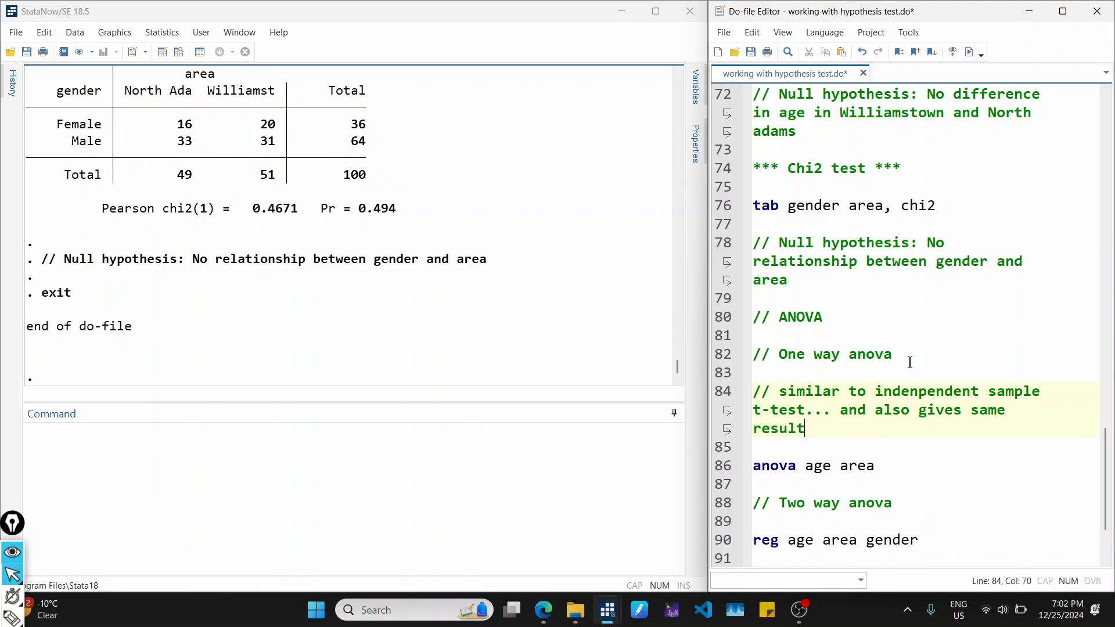
{"action": "type", "text": " if categorical variables"}
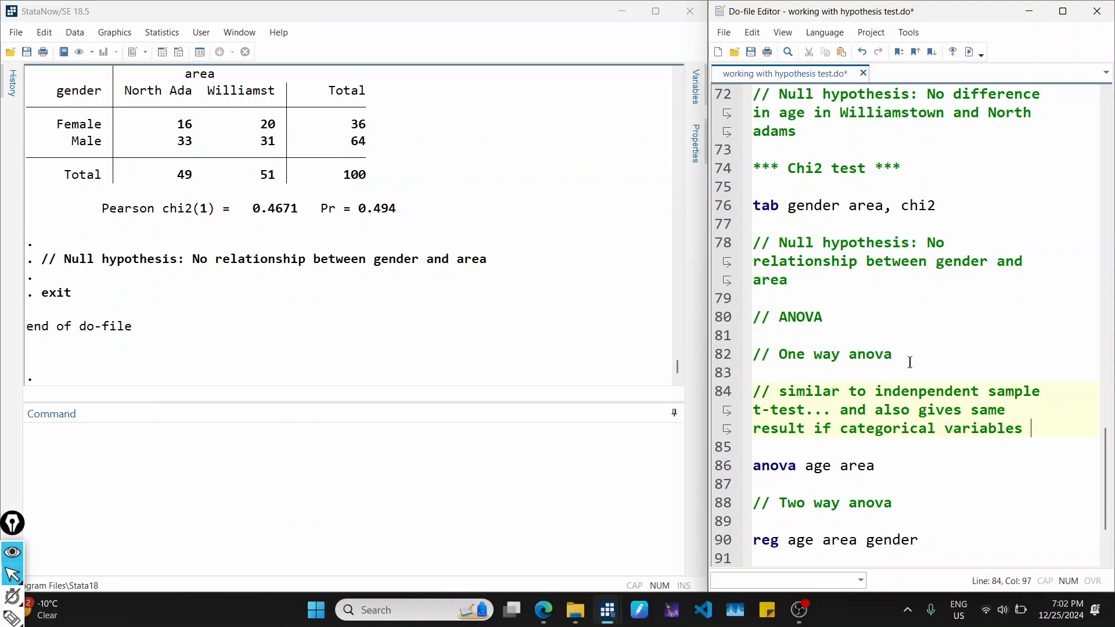
{"action": "key", "text": "BackSpace"}
{"action": "key", "text": "BackSpace"}
{"action": "type", "text": "has "}
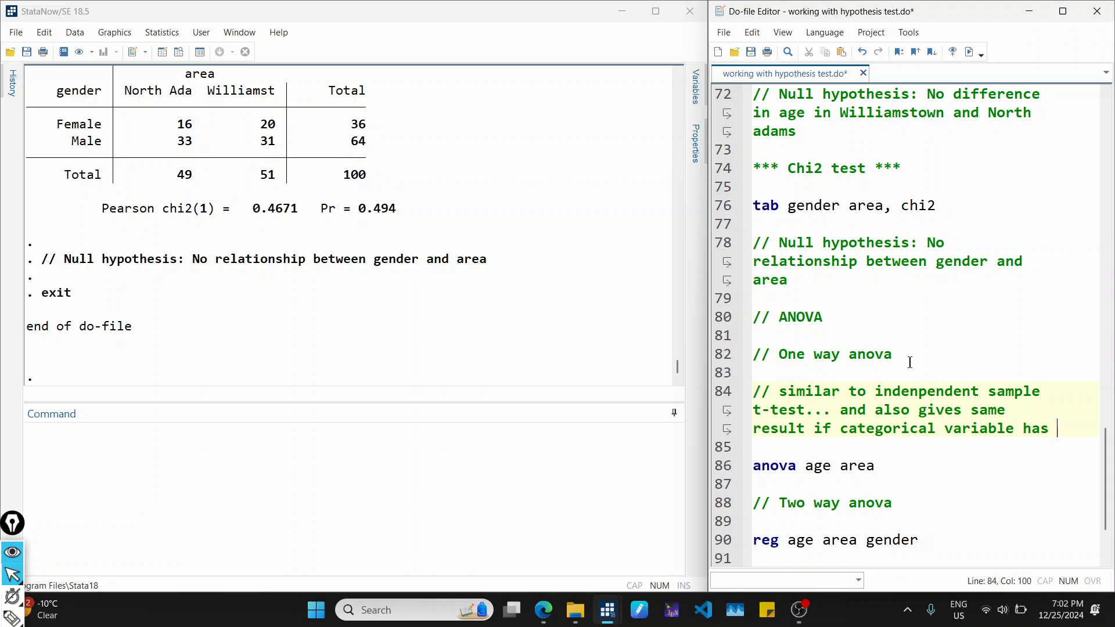
{"action": "type", "text": "only two var"}
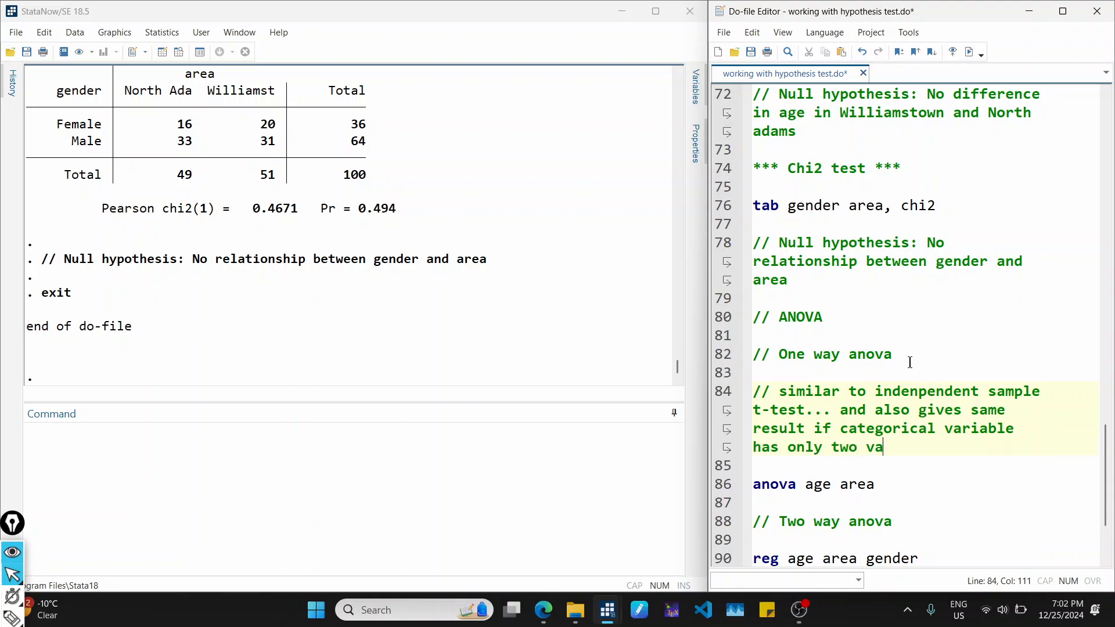
{"action": "key", "text": "BackSpace"}
{"action": "key", "text": "BackSpace"}
{"action": "key", "text": "BackSpace"}
{"action": "type", "text": "catefo"}
{"action": "key", "text": "BackSpace"}
{"action": "key", "text": "BackSpace"}
{"action": "type", "text": "gories..."}
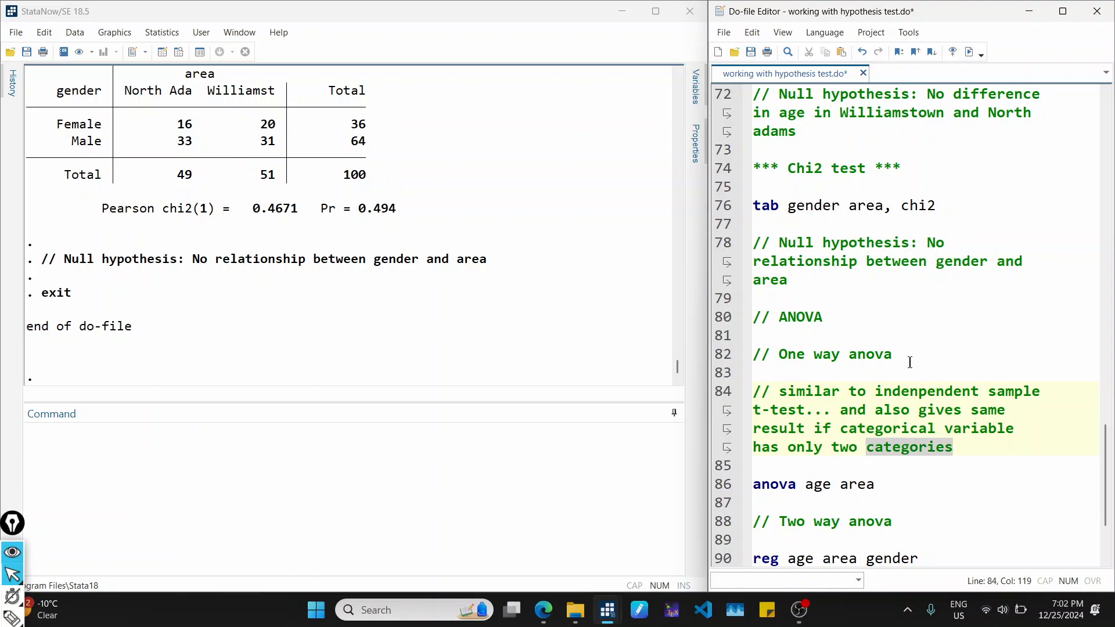
- Below the t-test comment, add "// anova can handle categorical variables (binary variables) with more than two categories"
{"action": "key", "text": "Return"}
{"action": "key", "text": "Return"}
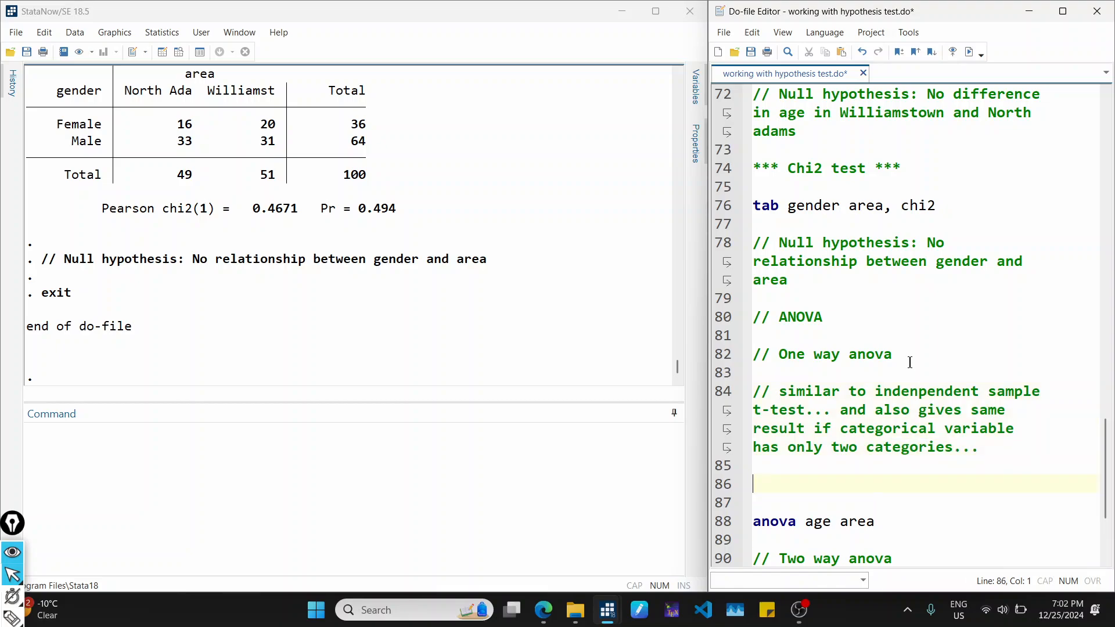
{"action": "scroll", "coordinate": [910, 361], "scroll_direction": "down", "scroll_amount": 2}
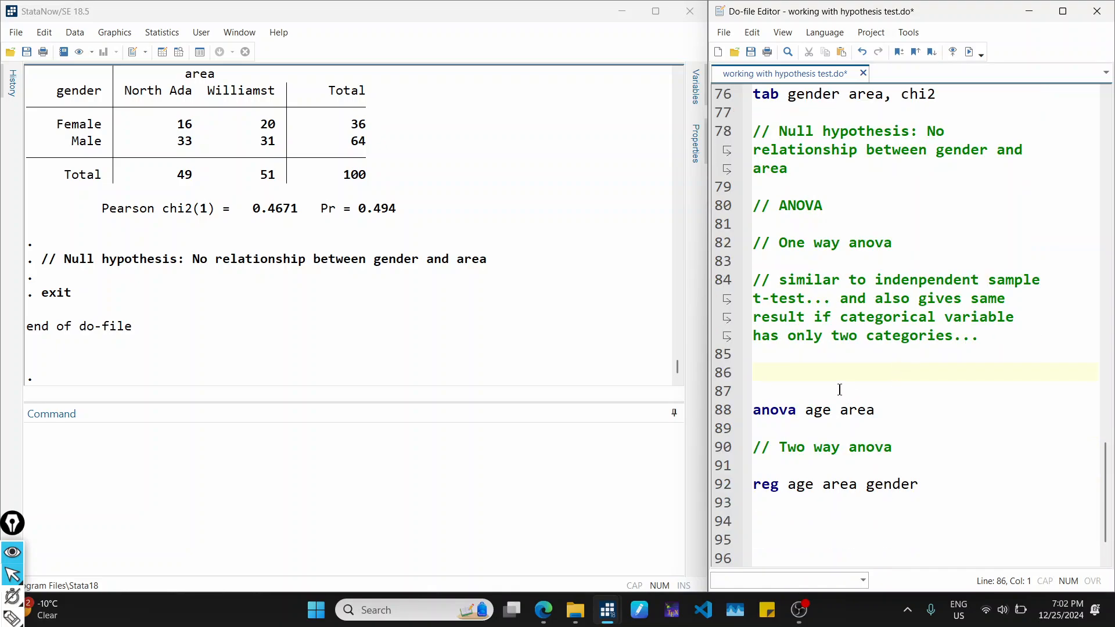
{"action": "type", "text": "// anova can handle "}
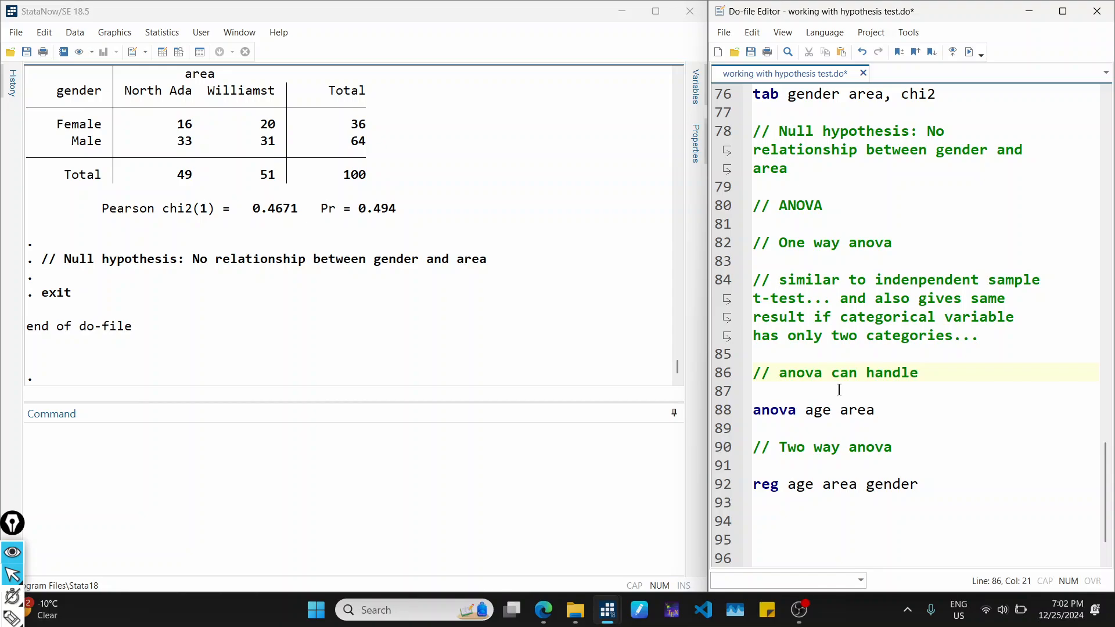
{"action": "type", "text": "categ"}
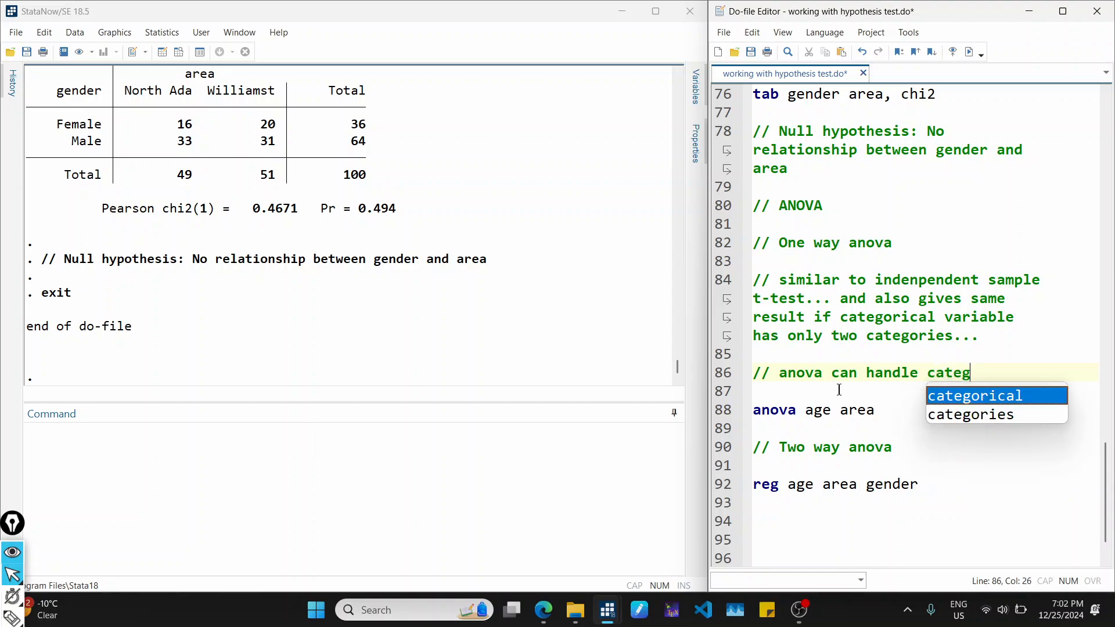
{"action": "key", "text": "Return"}
{"action": "type", "text": "vari"}
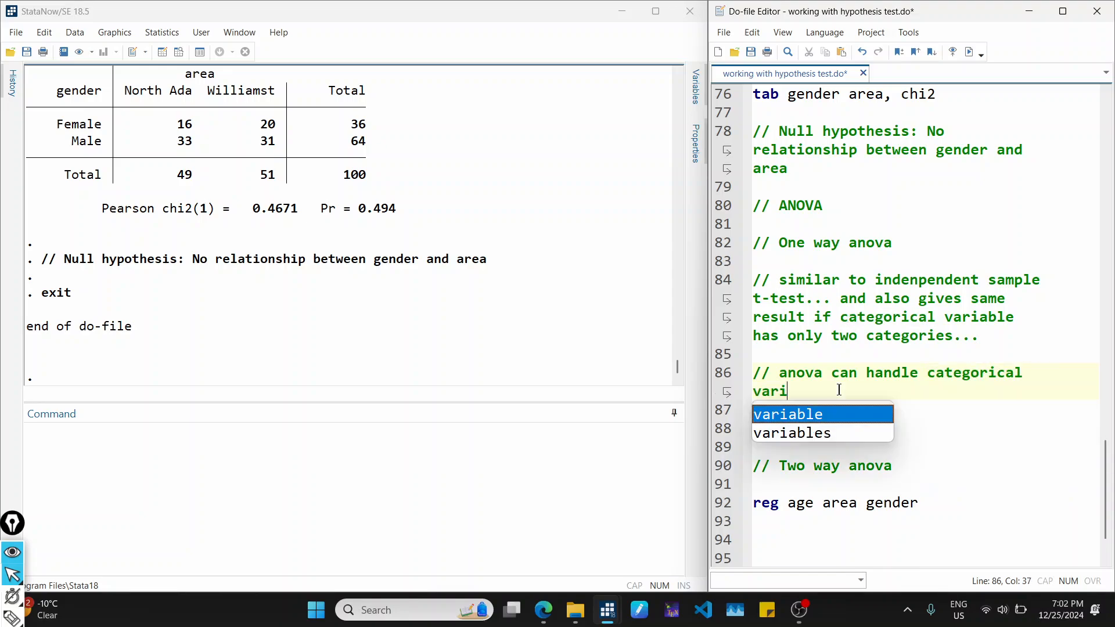
{"action": "type", "text": "ables (bon"}
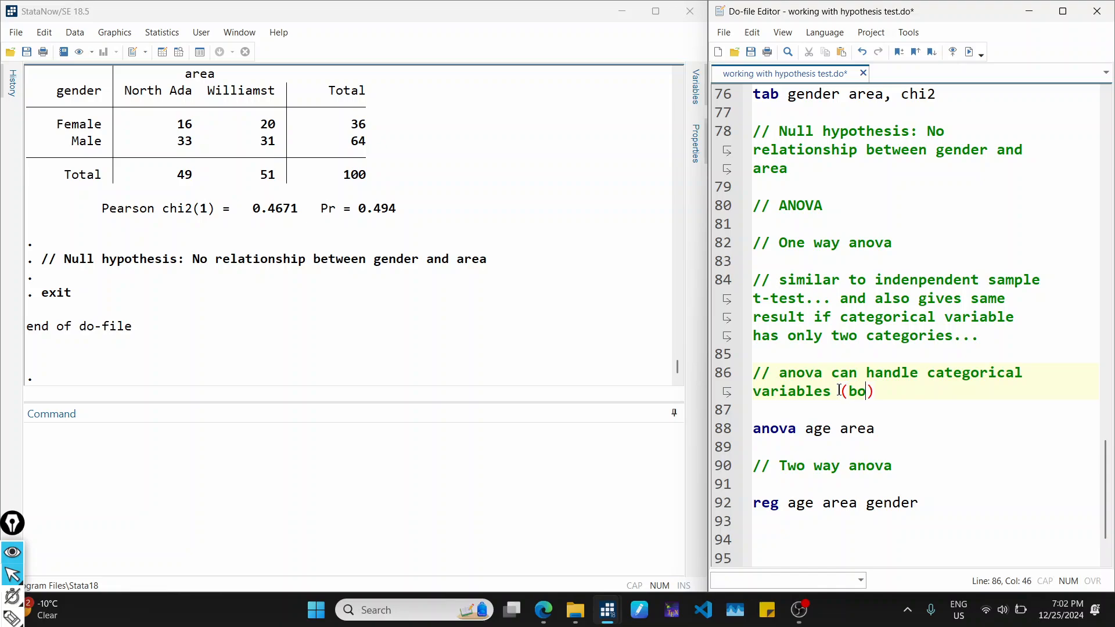
{"action": "key", "text": "BackSpace"}
{"action": "key", "text": "BackSpace"}
{"action": "type", "text": "inary variables) wi"}
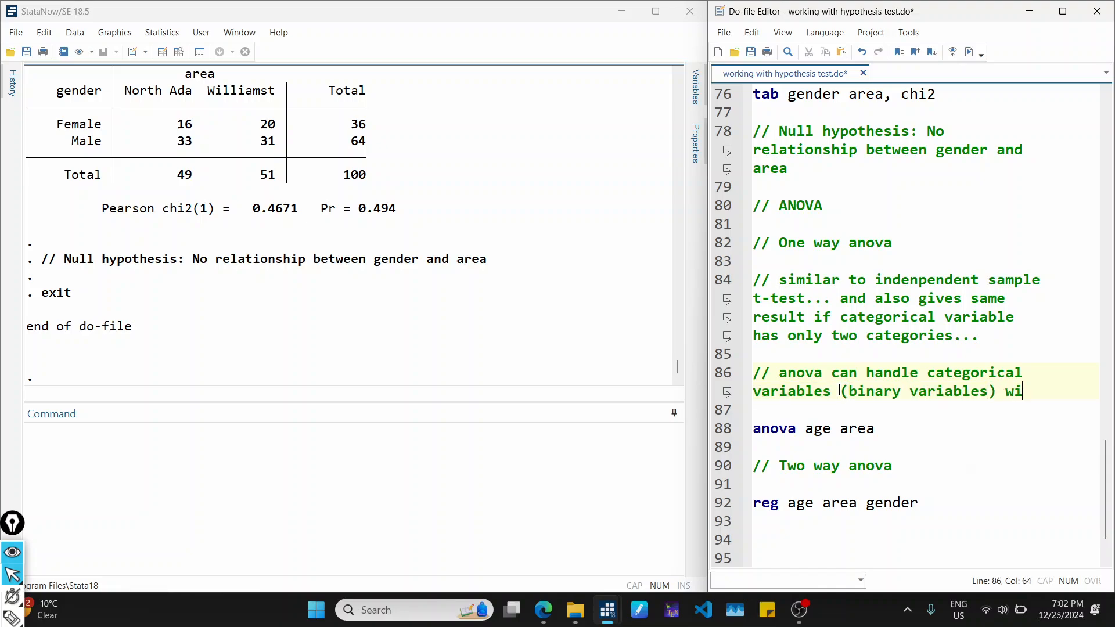
{"action": "type", "text": "th more than "}
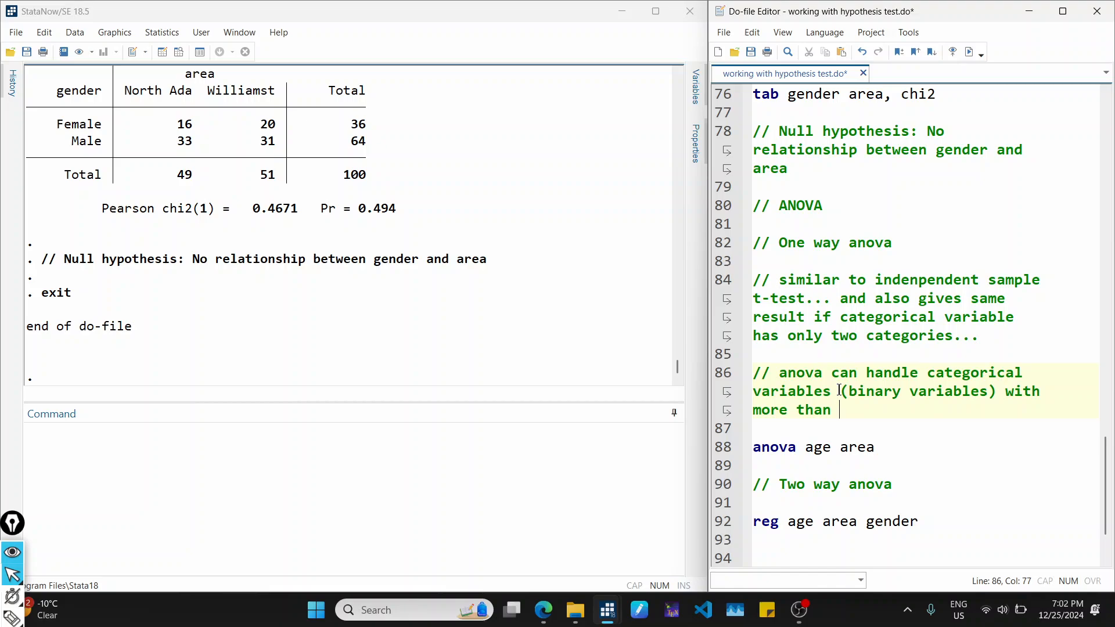
{"action": "type", "text": "two categories"}
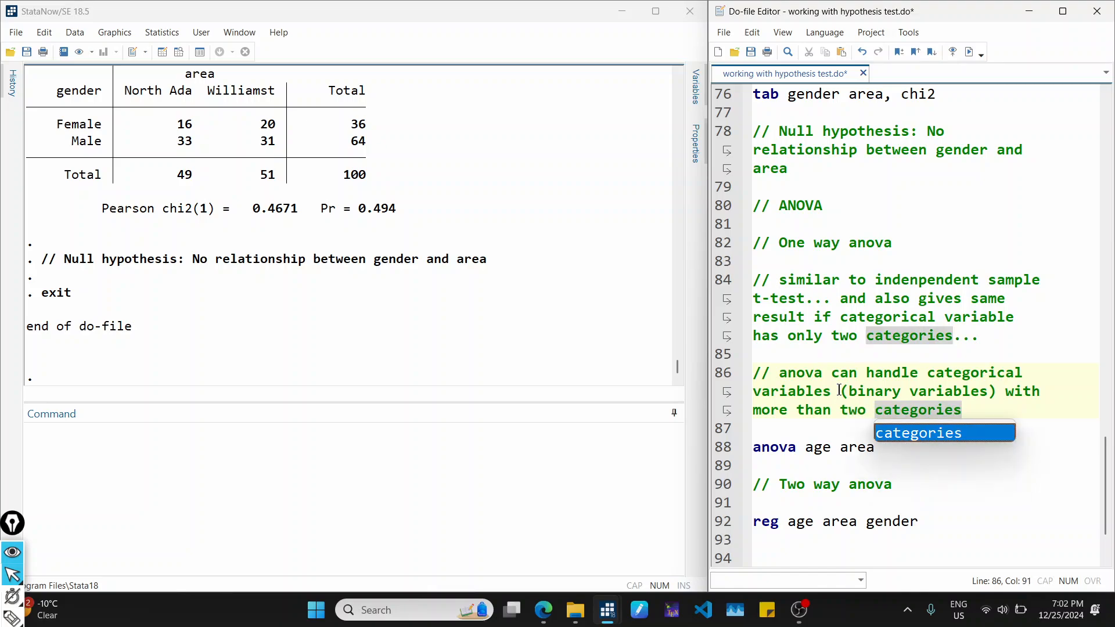
{"action": "key", "text": "Escape"}
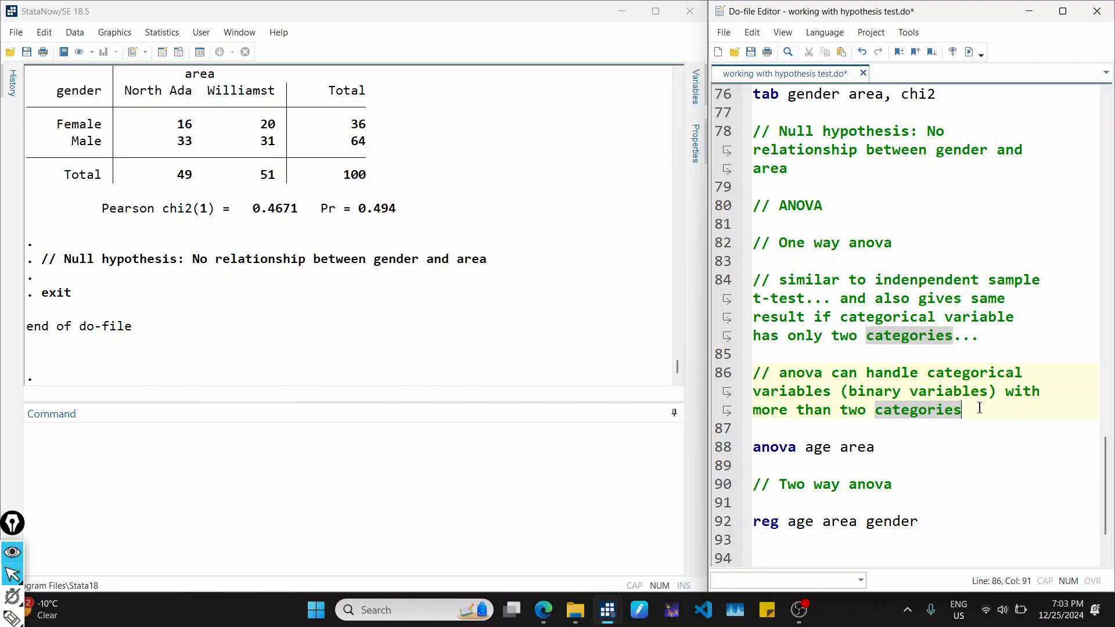
- Above the anova age area command, add the comment "// Null hypothesis: There is no difference between two areas."
{"action": "key", "text": "Return"}
{"action": "key", "text": "Return"}
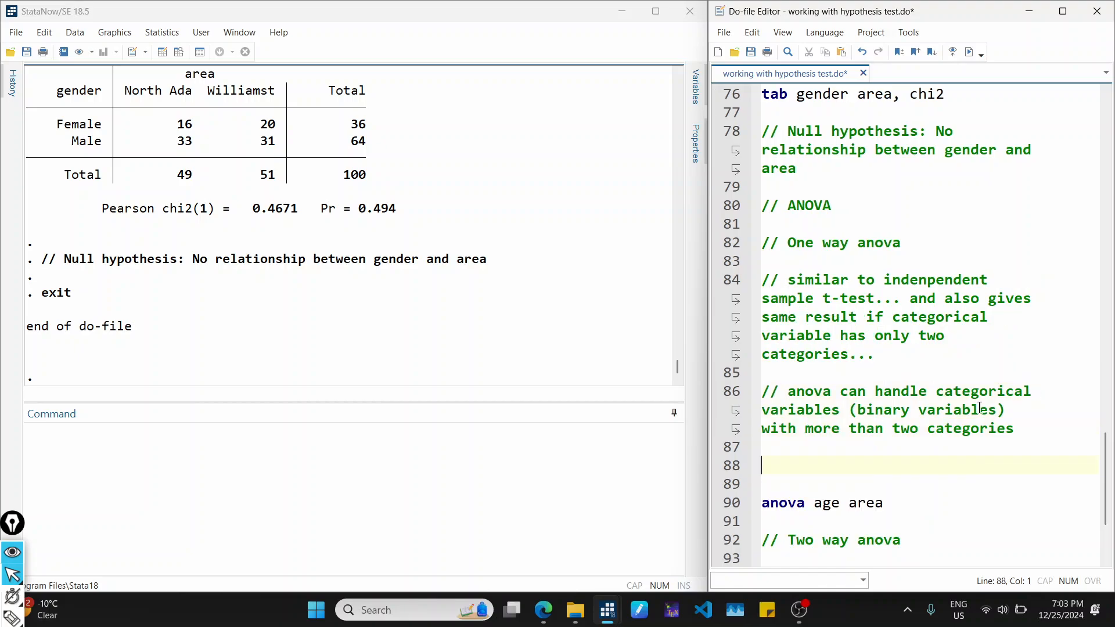
{"action": "type", "text": "// Null hypothesis"}
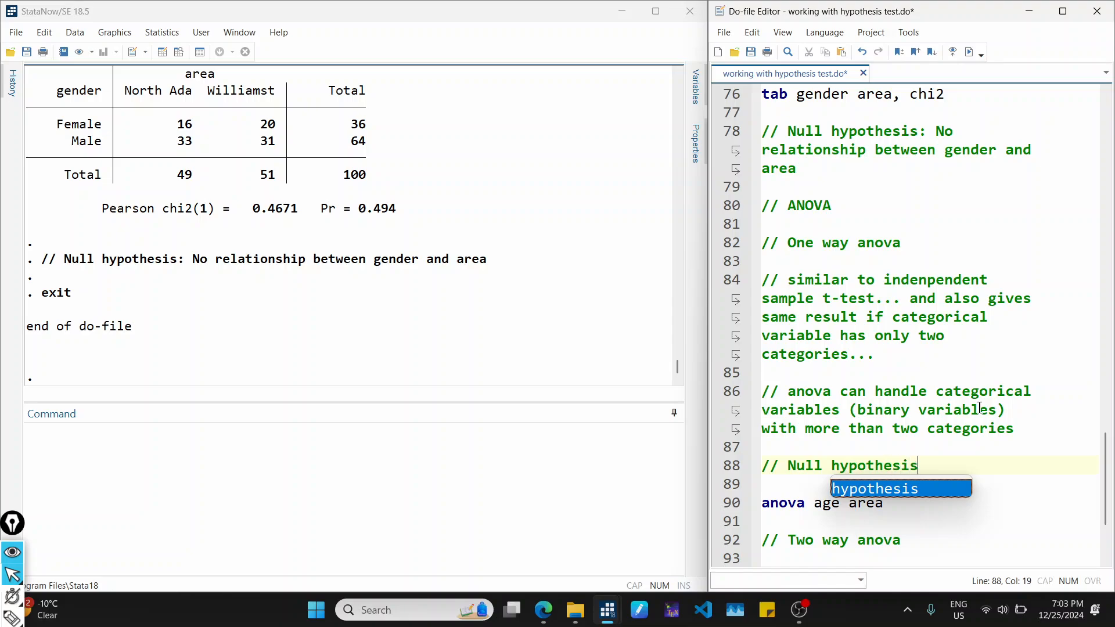
{"action": "type", "text": ": "}
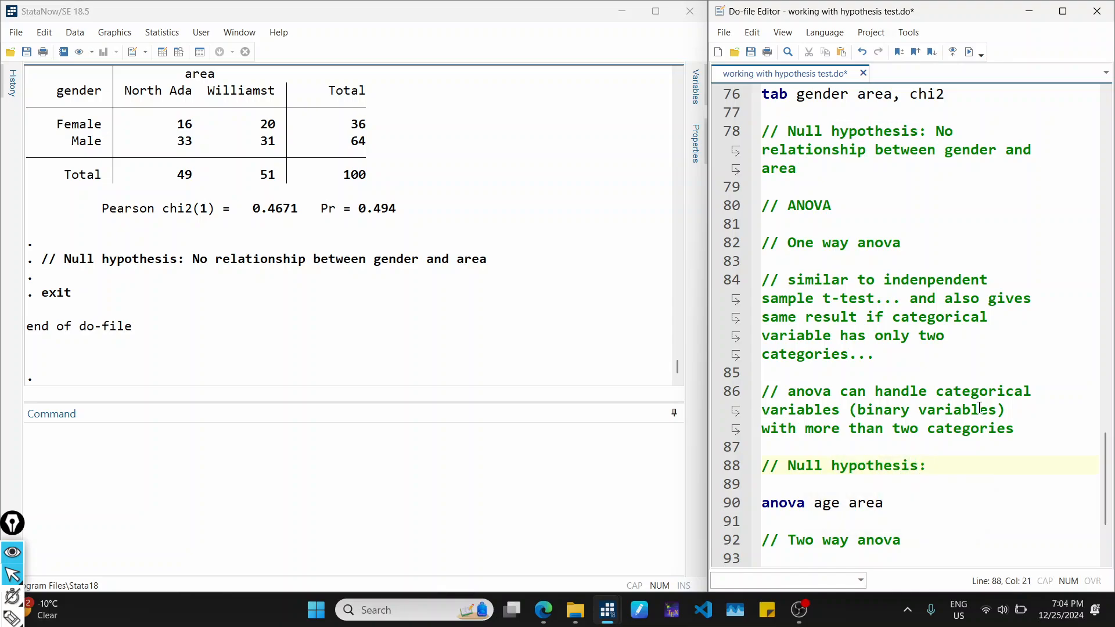
{"action": "type", "text": "There is no diff"}
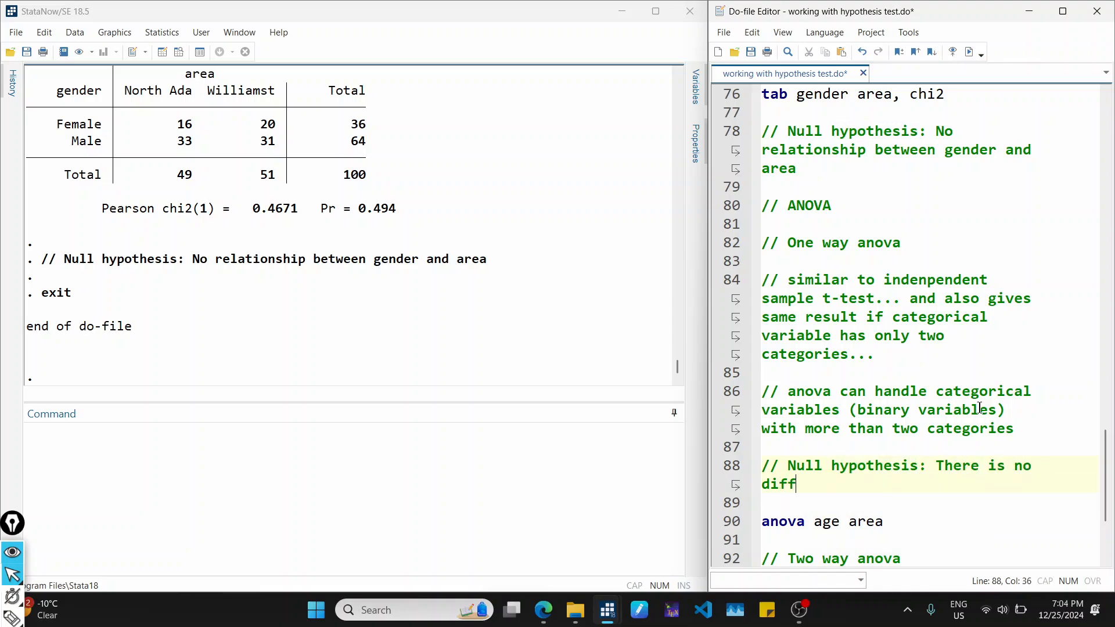
{"action": "type", "text": "erence btwe"}
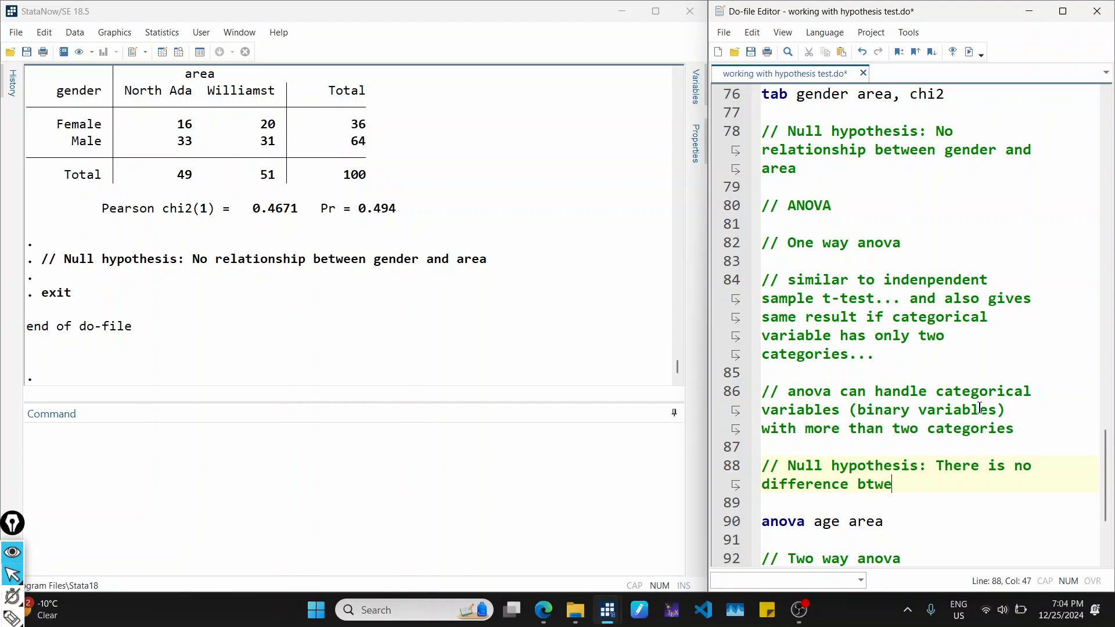
{"action": "key", "text": "shift+Left"}
{"action": "key", "text": "shift+Left"}
{"action": "key", "text": "shift+Left"}
{"action": "key", "text": "shift+Left"}
{"action": "type", "text": "betwee"}
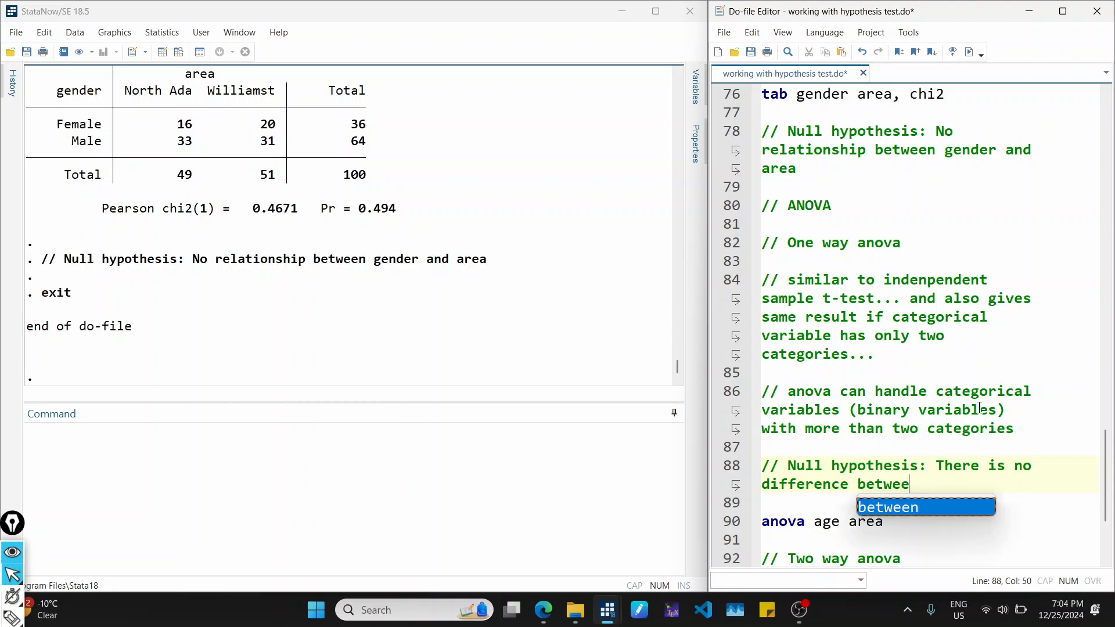
{"action": "type", "text": "n "}
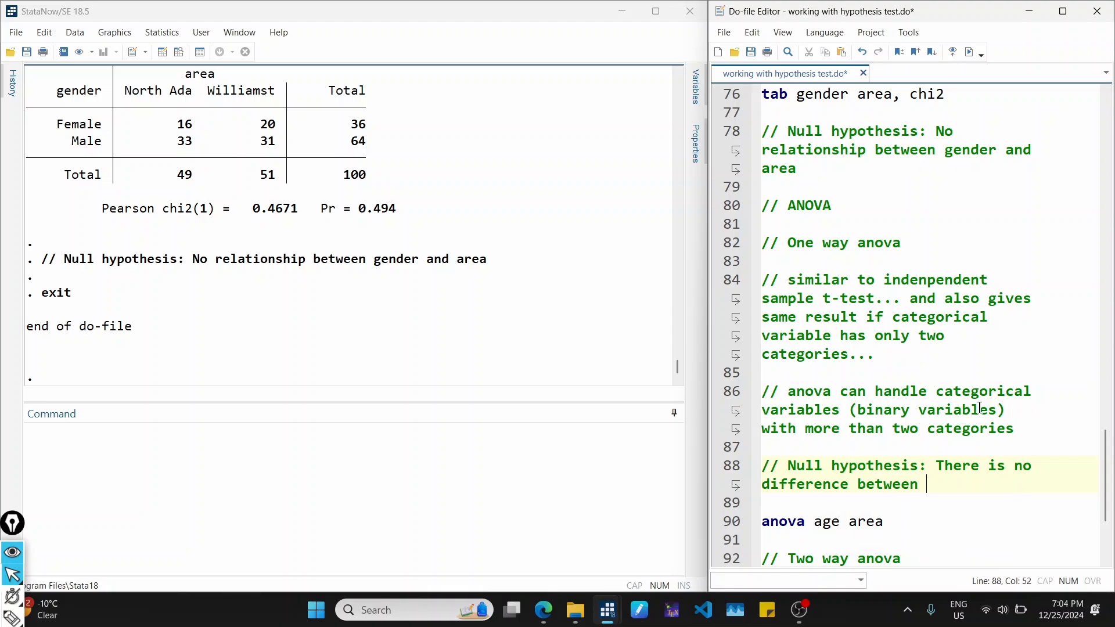
{"action": "type", "text": "t"}
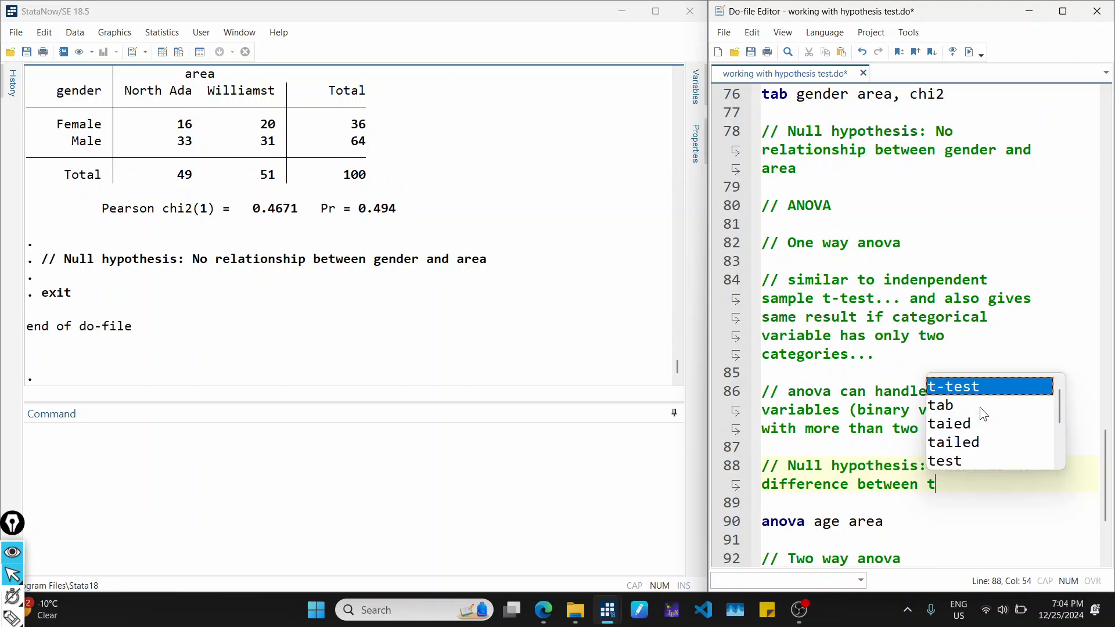
{"action": "type", "text": "wo areas."}
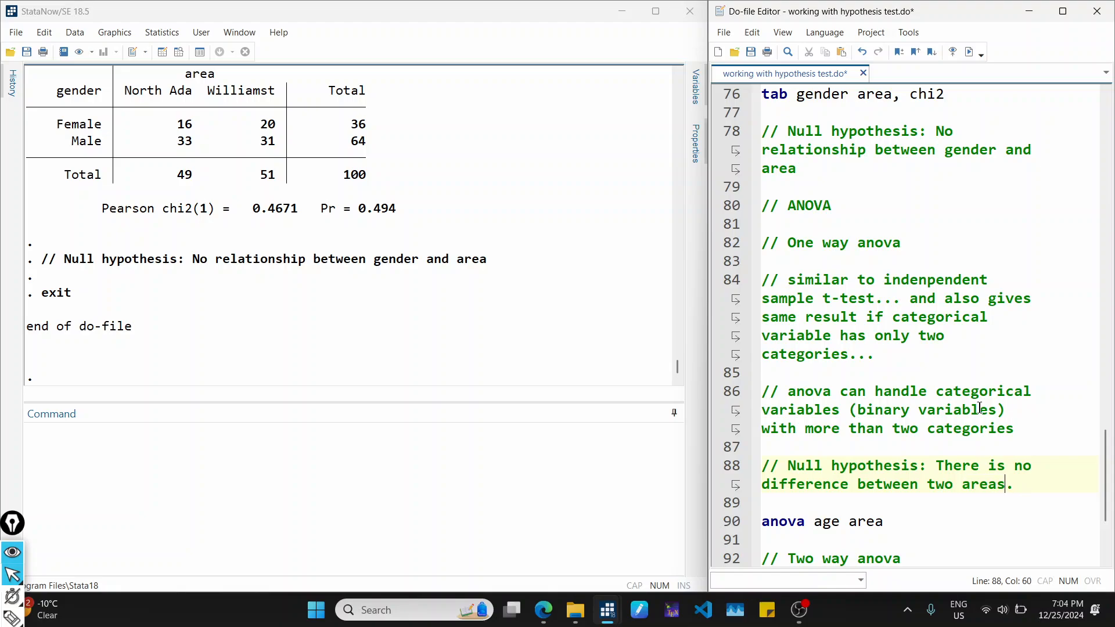
- In the null hypothesis comment, name the areas after "two areas" by adding "(Williamstown and North Adams" before the period
{"action": "type", "text": "(WIlli"}
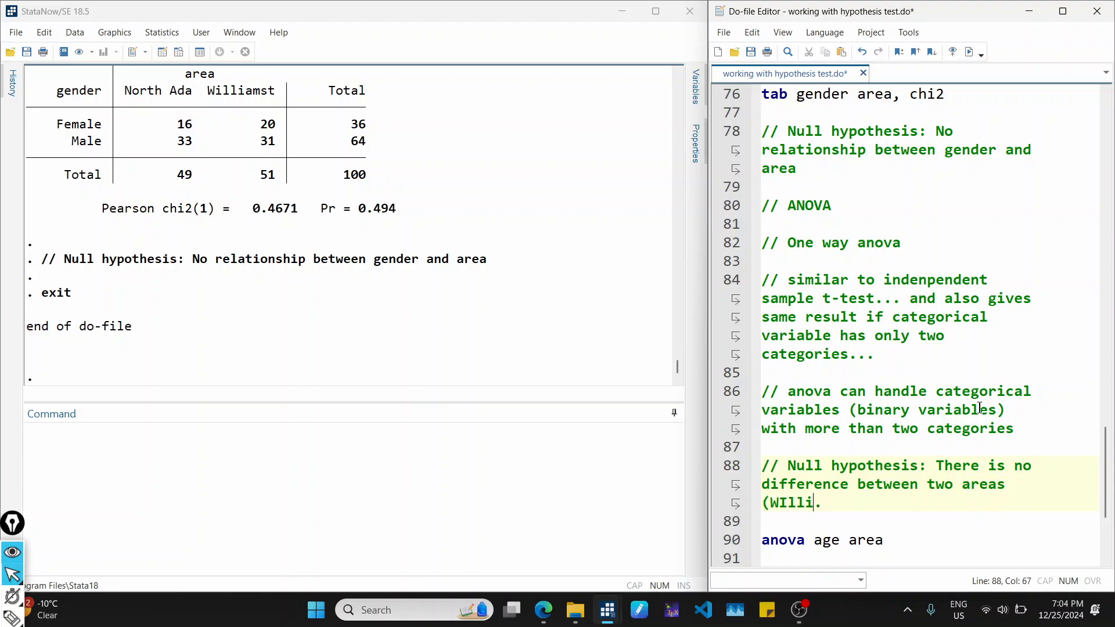
{"action": "key", "text": "BackSpace"}
{"action": "key", "text": "BackSpace"}
{"action": "key", "text": "BackSpace"}
{"action": "key", "text": "BackSpace"}
{"action": "key", "text": "BackSpace"}
{"action": "type", "text": "Williams two"}
{"action": "key", "text": "BackSpace"}
{"action": "key", "text": "BackSpace"}
{"action": "key", "text": "BackSpace"}
{"action": "key", "text": "BackSpace"}
{"action": "key", "text": "BackSpace"}
{"action": "type", "text": "stown and No"}
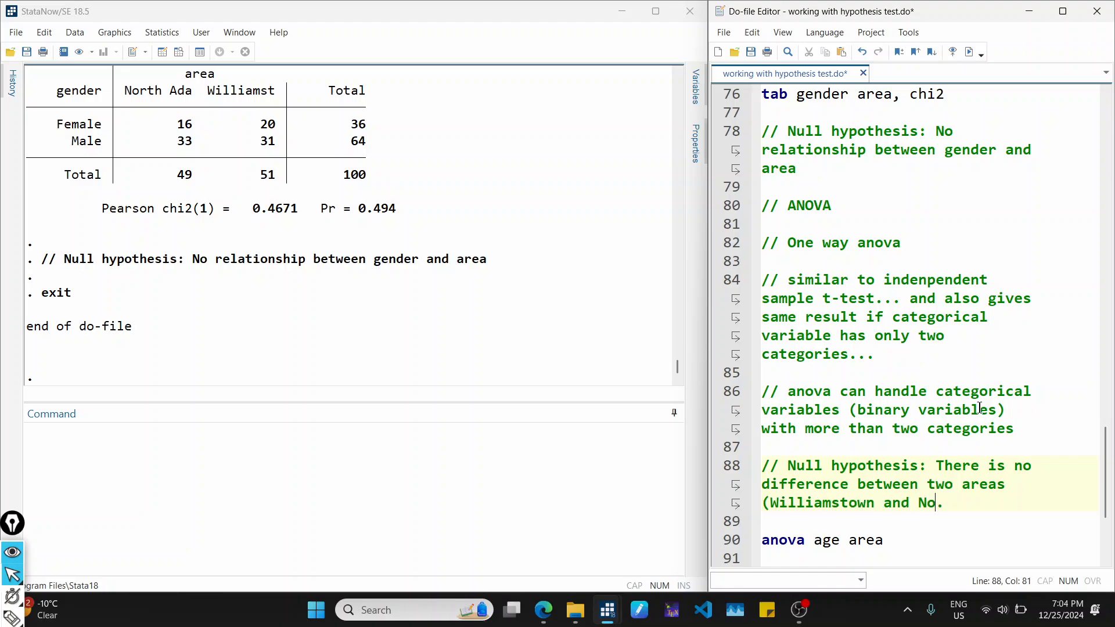
{"action": "type", "text": "rth Adams"}
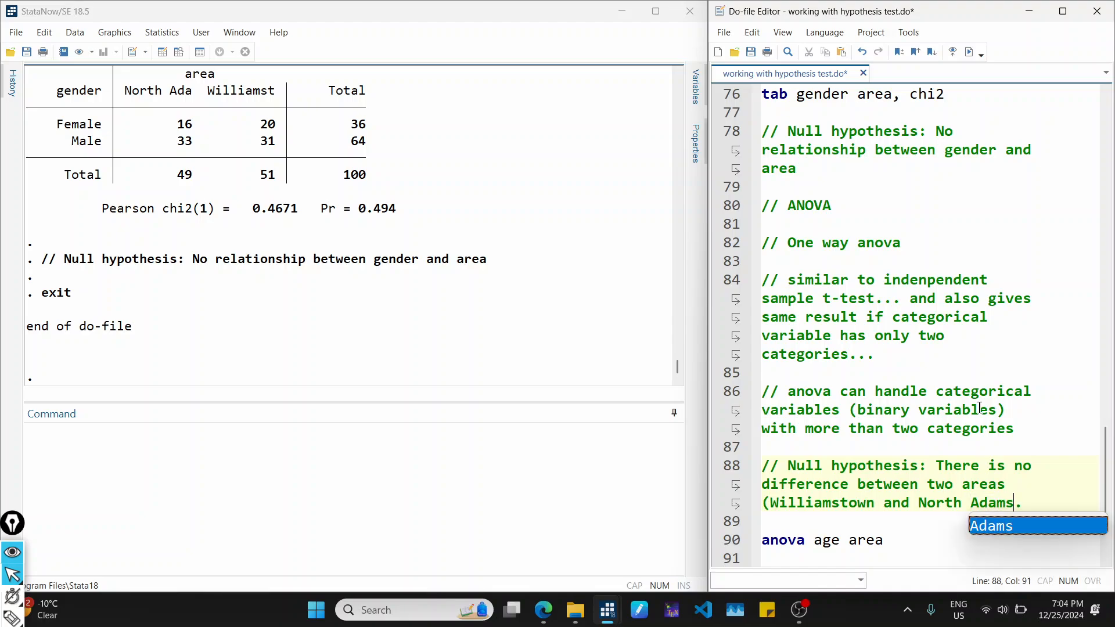
- Close the parenthesis in the null hypothesis comment and complete the sentence with "in respect to average age"
{"action": "type", "text": ") in rest"}
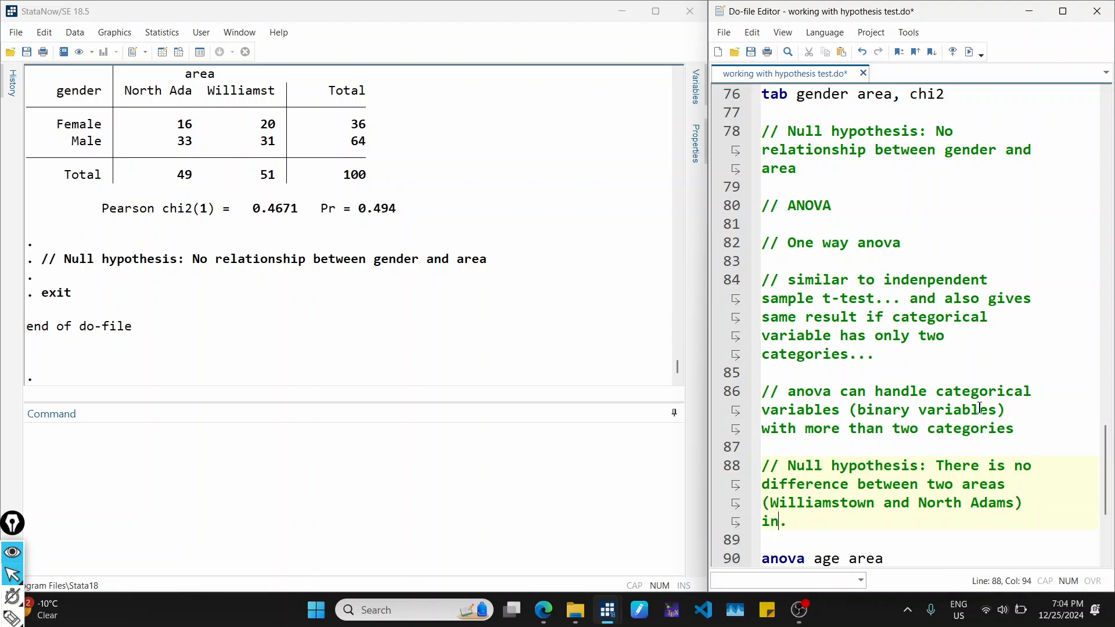
{"action": "key", "text": "BackSpace"}
{"action": "type", "text": "pect to "}
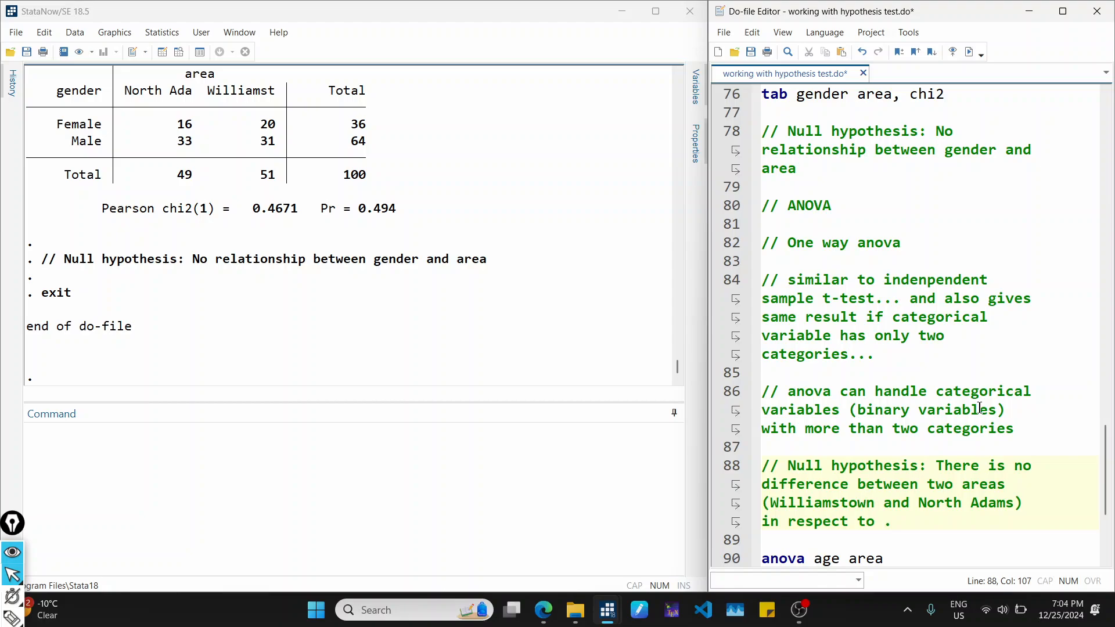
{"action": "type", "text": "avar"}
{"action": "key", "text": "ctrl+shift+Left"}
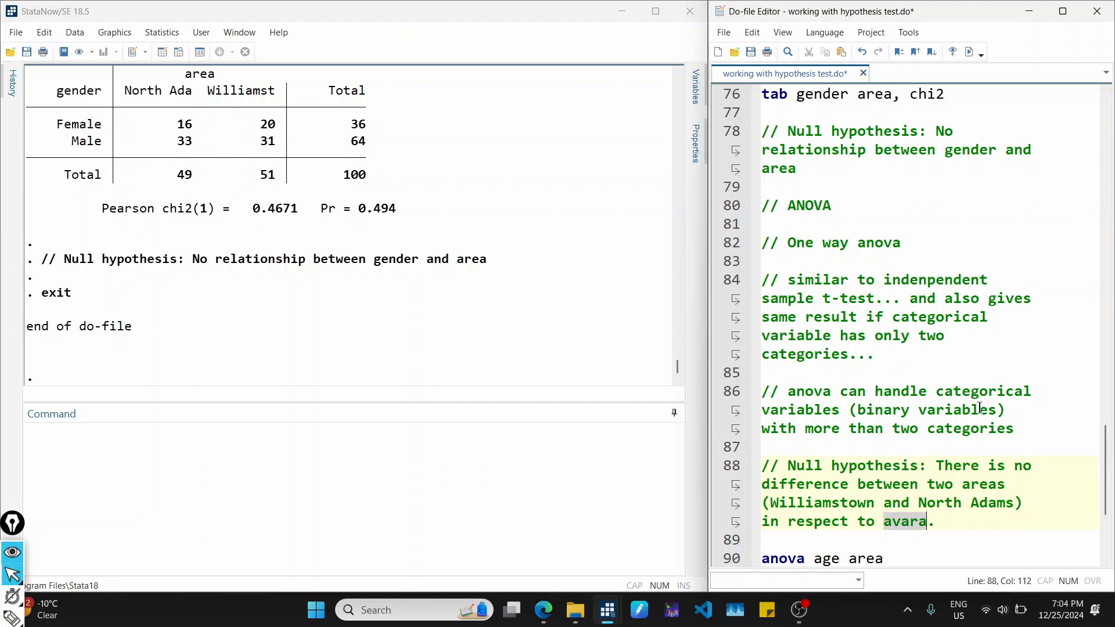
{"action": "key", "text": "BackSpace"}
{"action": "type", "text": "a"}
{"action": "type", "text": "verage a"}
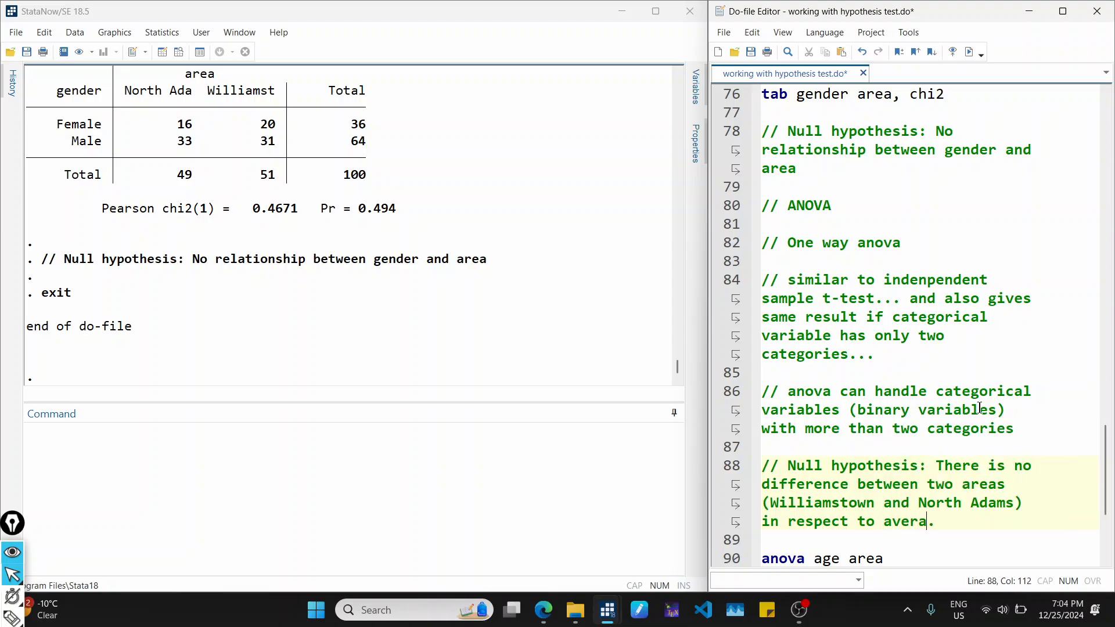
{"action": "type", "text": "ge"}
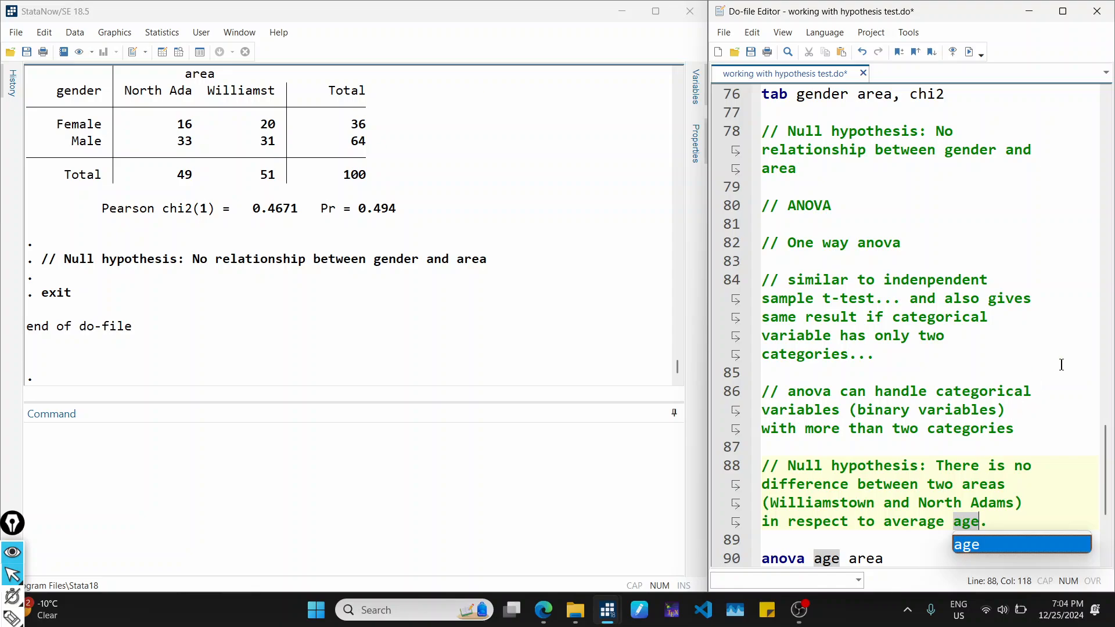
{"action": "left_click", "coordinate": [998, 520]}
- Run only the "anova age area" line of the do-file
{"action": "scroll", "coordinate": [999, 517], "scroll_direction": "down", "scroll_amount": 3}
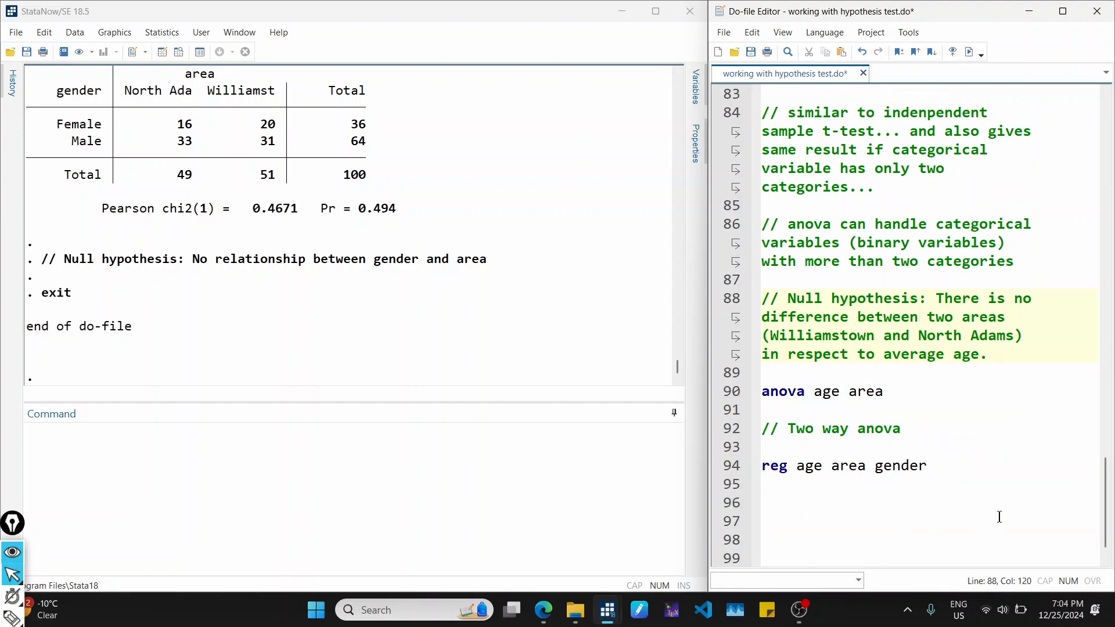
{"action": "left_click", "coordinate": [907, 392]}
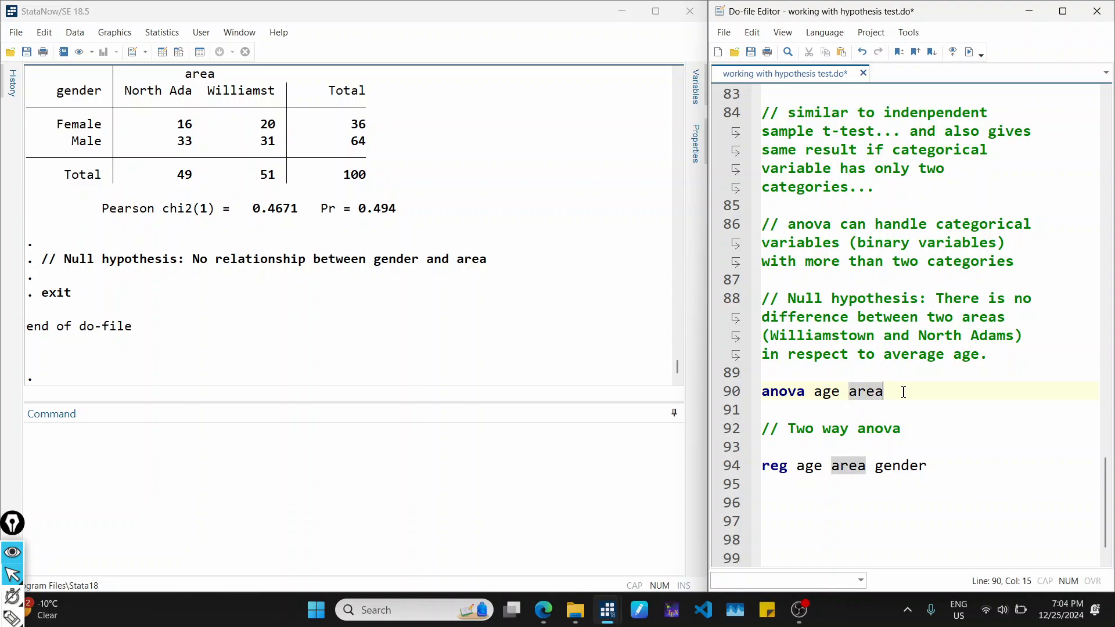
{"action": "left_click", "coordinate": [729, 399]}
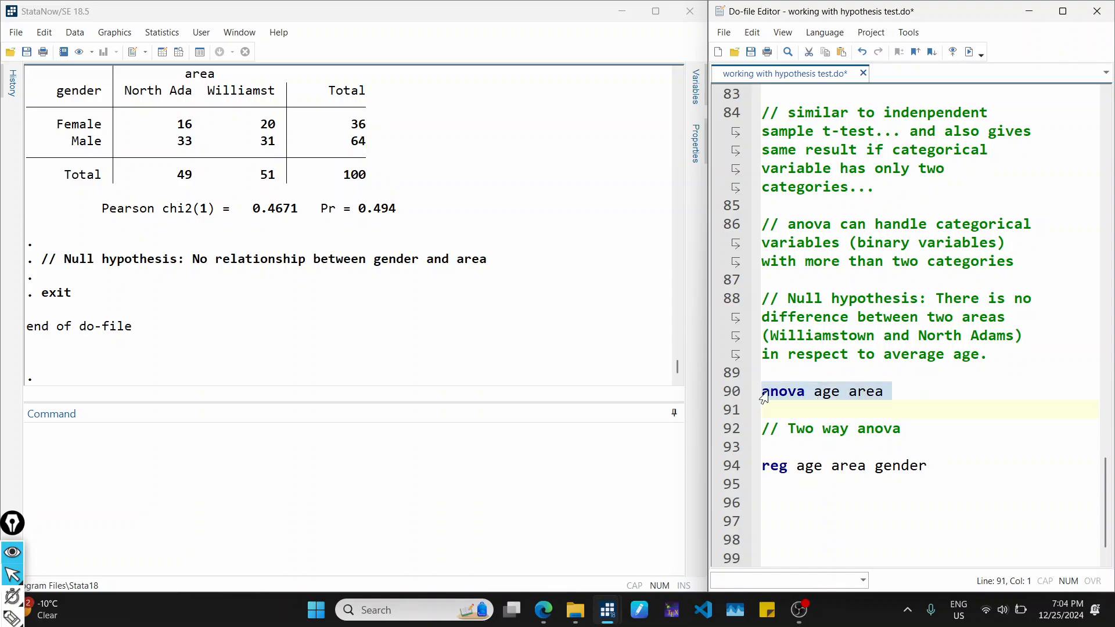
{"action": "left_click", "coordinate": [968, 52]}
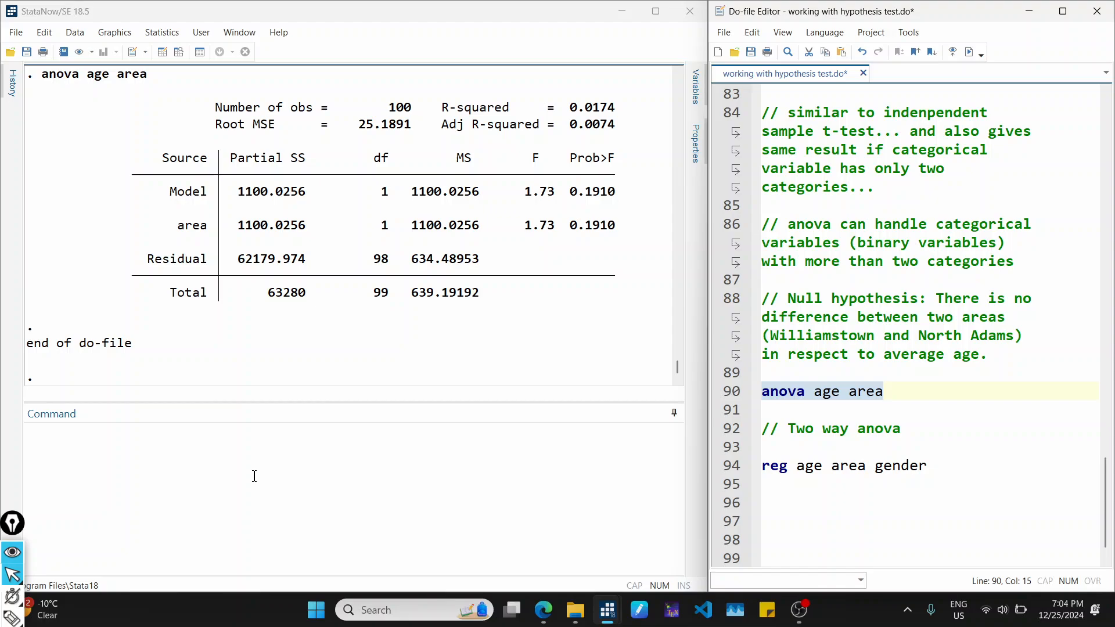
- Circle the Model row's F and Prob>F in the ANOVA output, annotate "<0.05" and "We fail to reject null", and clear the ink
{"action": "key", "text": "ctrl+shift+3"}
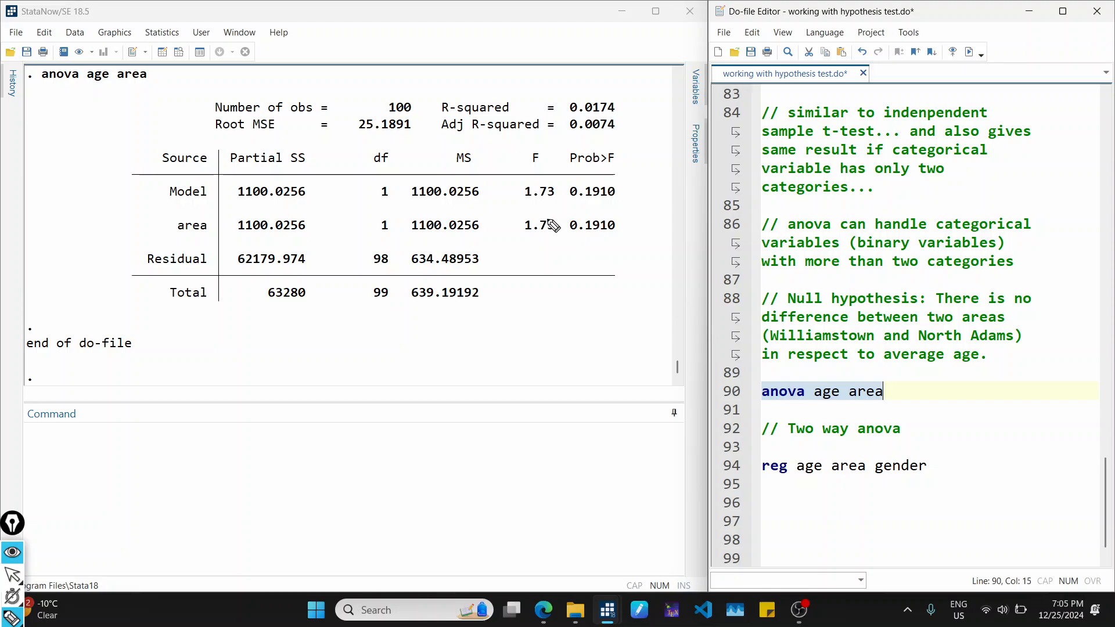
{"action": "mouse_move", "coordinate": [531, 207]}
{"action": "left_mouse_down"}
{"action": "mouse_move", "coordinate": [622, 209]}
{"action": "mouse_move", "coordinate": [629, 187]}
{"action": "mouse_move", "coordinate": [520, 184]}
{"action": "mouse_move", "coordinate": [598, 216]}
{"action": "mouse_move", "coordinate": [626, 183]}
{"action": "mouse_move", "coordinate": [646, 223]}
{"action": "mouse_move", "coordinate": [685, 222]}
{"action": "mouse_move", "coordinate": [651, 228]}
{"action": "left_mouse_up"}
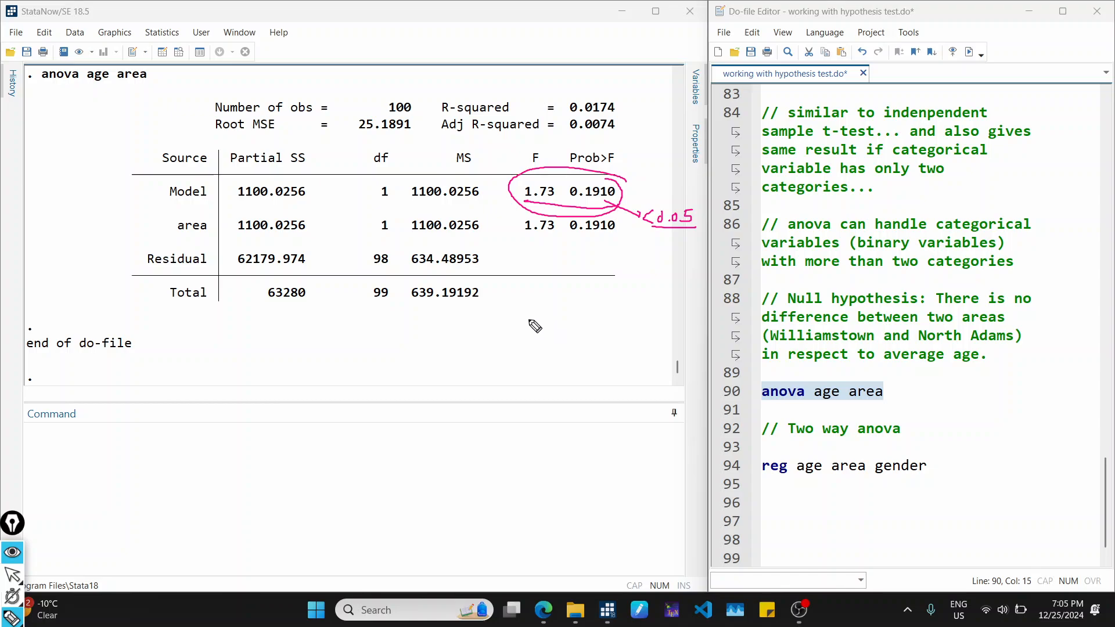
{"action": "mouse_move", "coordinate": [509, 303]}
{"action": "left_mouse_down"}
{"action": "mouse_move", "coordinate": [515, 316]}
{"action": "mouse_move", "coordinate": [551, 319]}
{"action": "mouse_move", "coordinate": [667, 307]}
{"action": "mouse_move", "coordinate": [572, 363]}
{"action": "mouse_move", "coordinate": [586, 352]}
{"action": "mouse_move", "coordinate": [614, 360]}
{"action": "mouse_move", "coordinate": [608, 350]}
{"action": "left_mouse_up"}
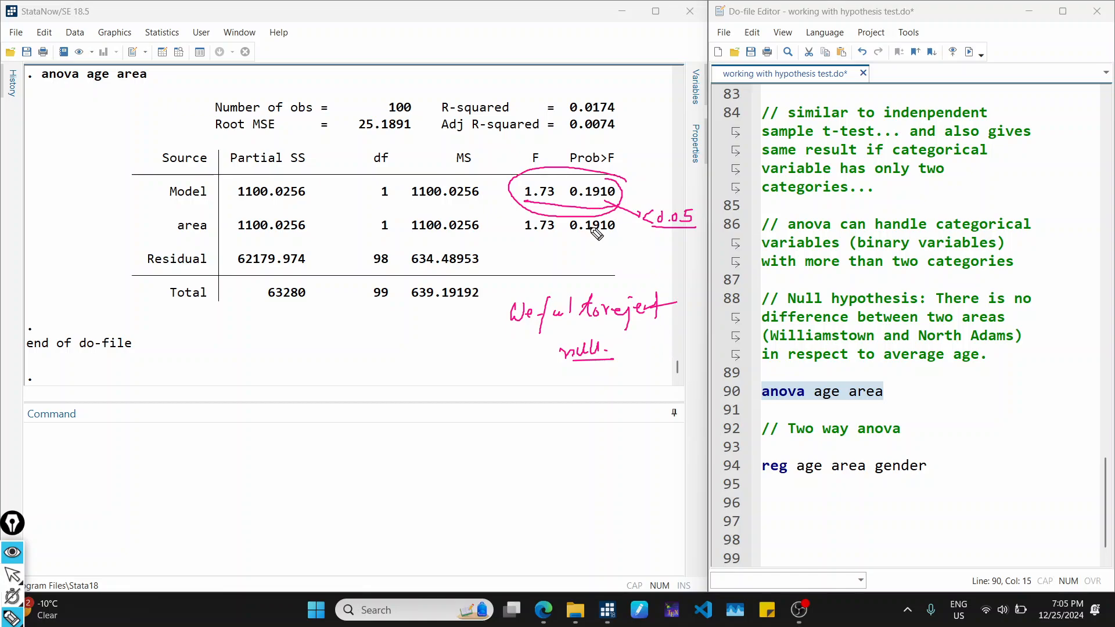
{"action": "key", "text": "ctrl+shift+7"}
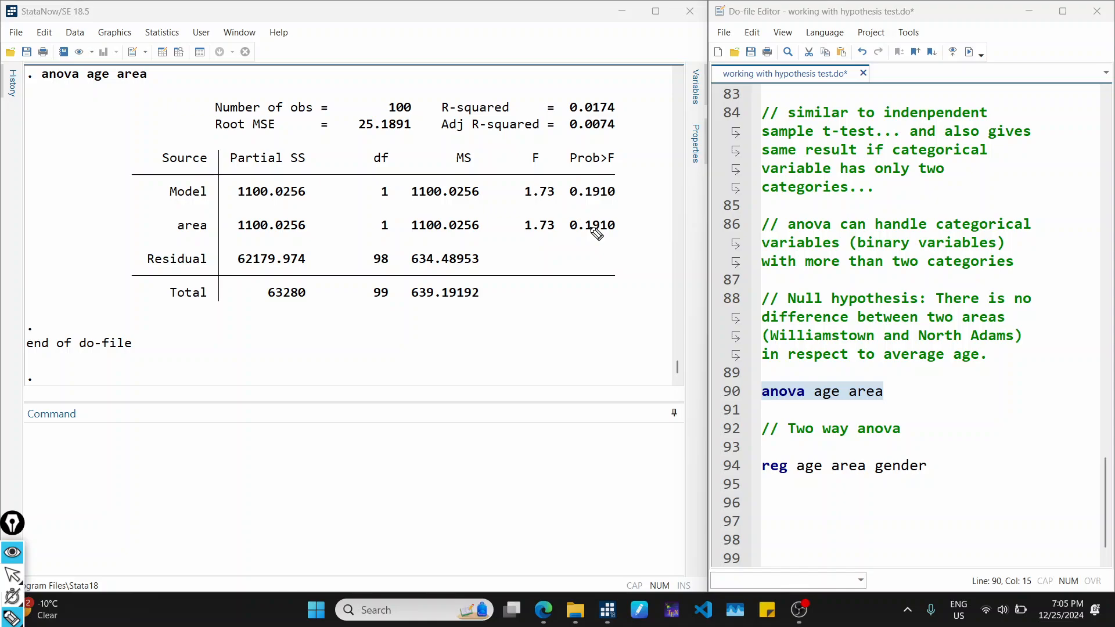
{"action": "key", "text": "ctrl+shift+1"}
- Below the anova age area command, add "ttest age, by(area)" and run only that line
{"action": "left_click", "coordinate": [907, 391]}
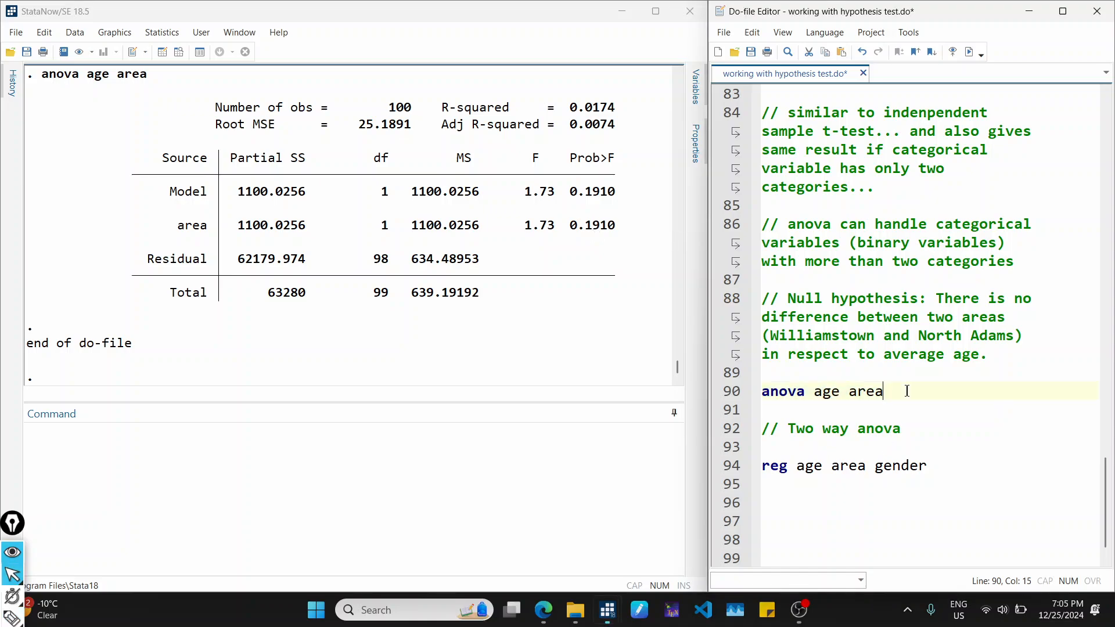
{"action": "key", "text": "Return"}
{"action": "key", "text": "Return"}
{"action": "type", "text": "ttest "}
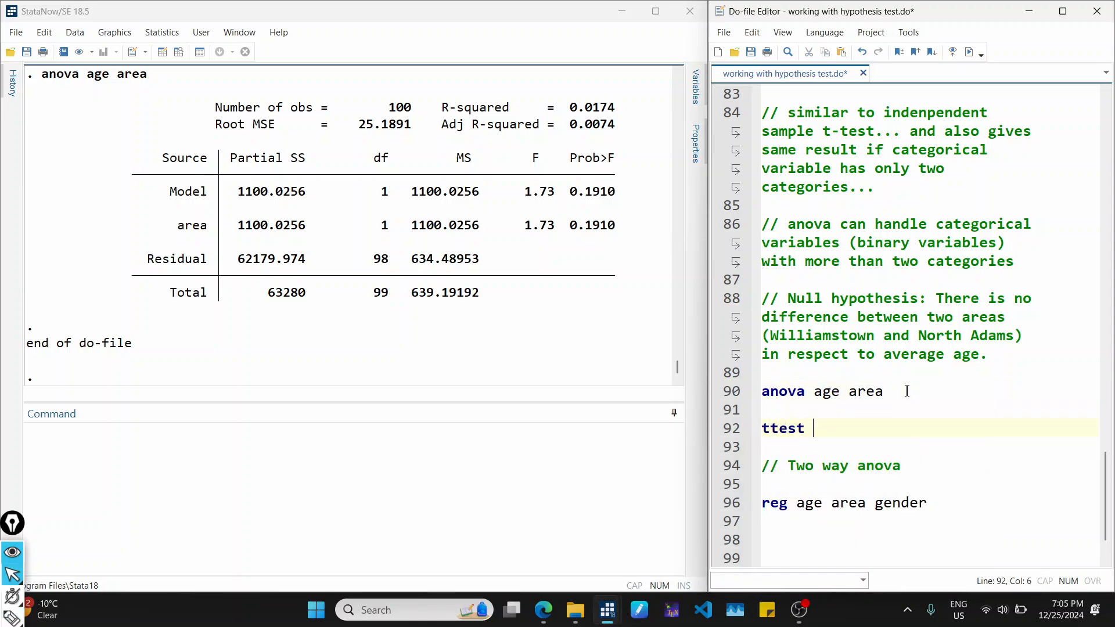
{"action": "type", "text": "age, by(area"}
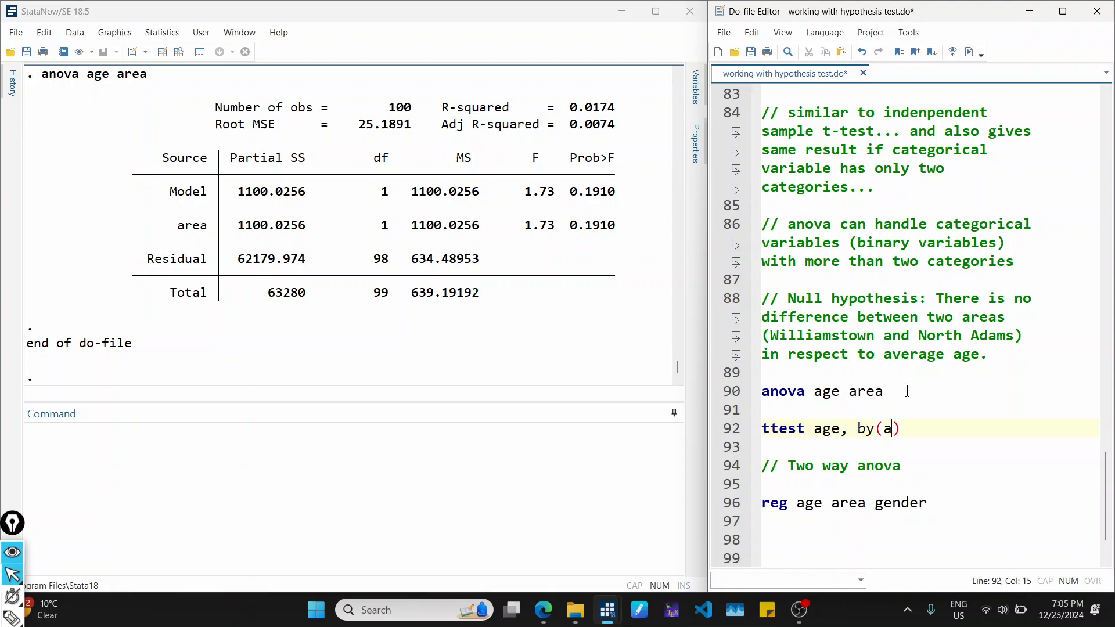
{"action": "left_click", "coordinate": [730, 434]}
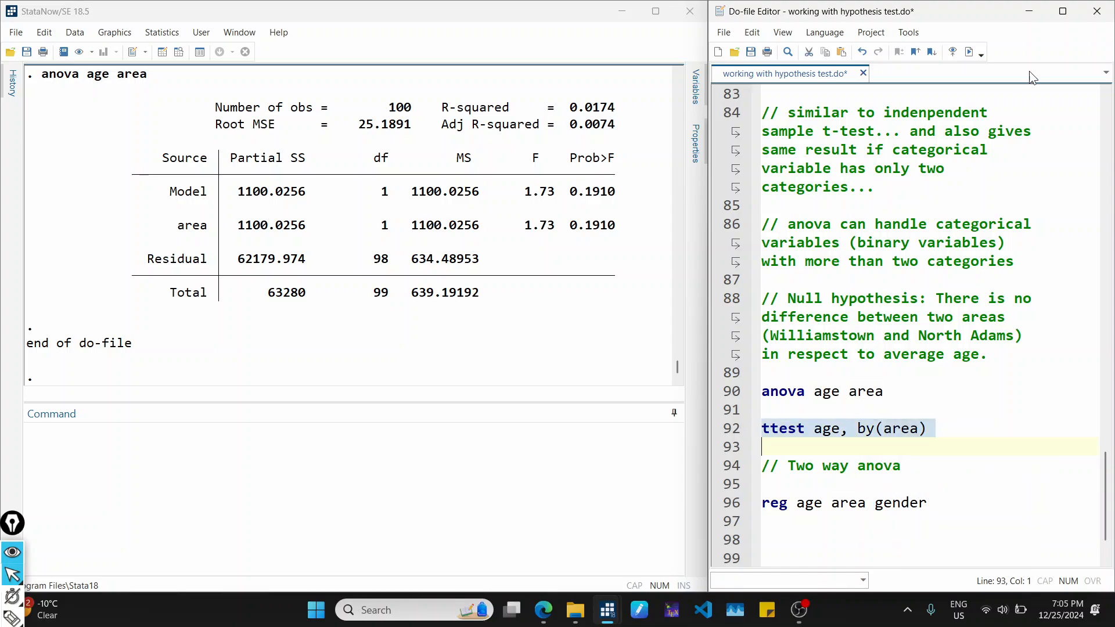
{"action": "left_click", "coordinate": [958, 56]}
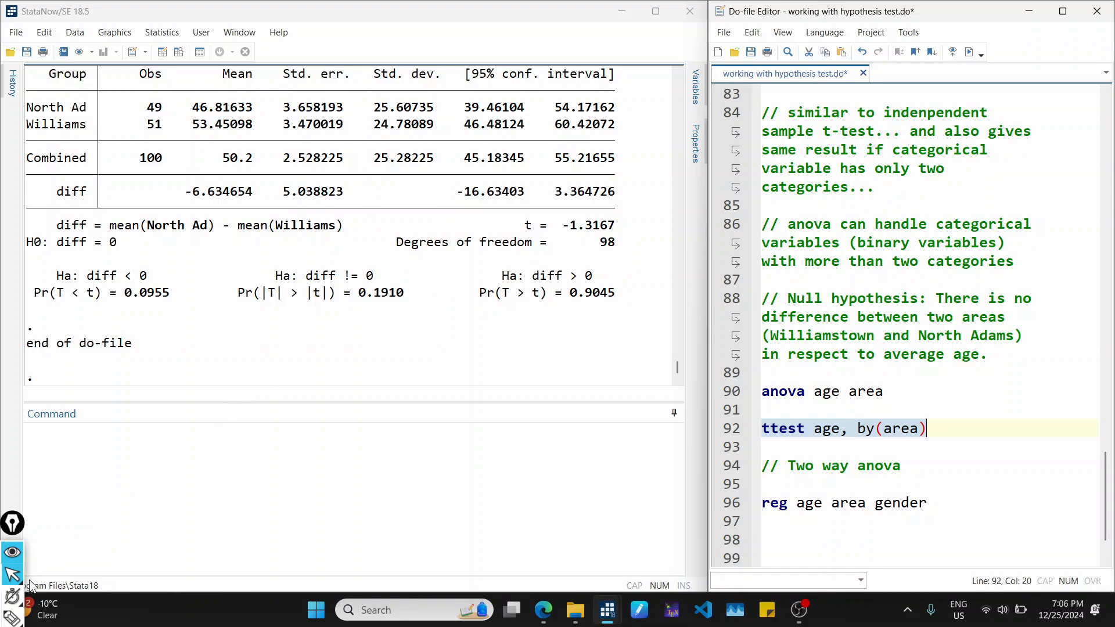
- Circle the two-sided "Ha: diff != 0" result in the t-test output, return to the ANOVA table, and clear the ink
{"action": "left_click", "coordinate": [13, 615]}
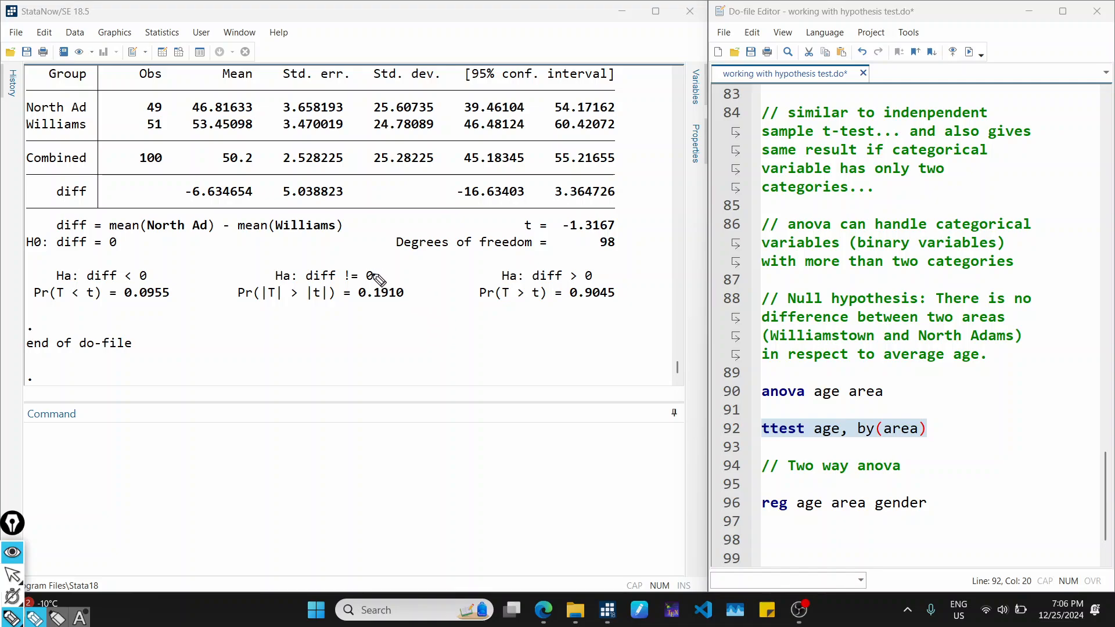
{"action": "mouse_move", "coordinate": [390, 267]}
{"action": "left_mouse_down"}
{"action": "mouse_move", "coordinate": [244, 295]}
{"action": "mouse_move", "coordinate": [393, 328]}
{"action": "mouse_move", "coordinate": [369, 258]}
{"action": "left_mouse_up"}
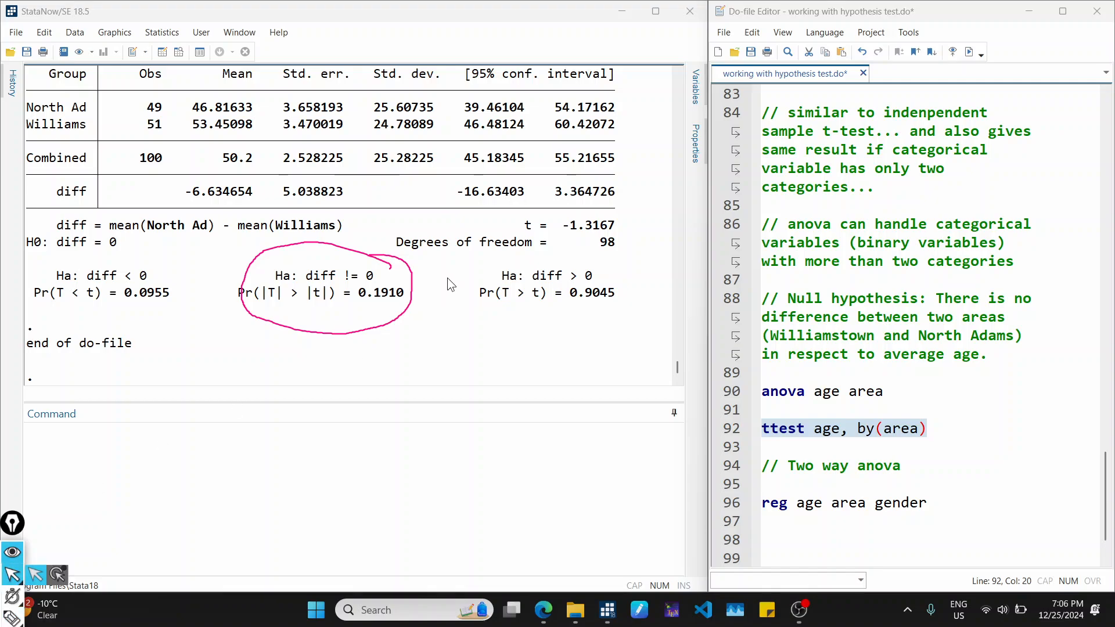
{"action": "key", "text": "ctrl+d"}
{"action": "scroll", "coordinate": [447, 273], "scroll_direction": "up", "scroll_amount": 1}
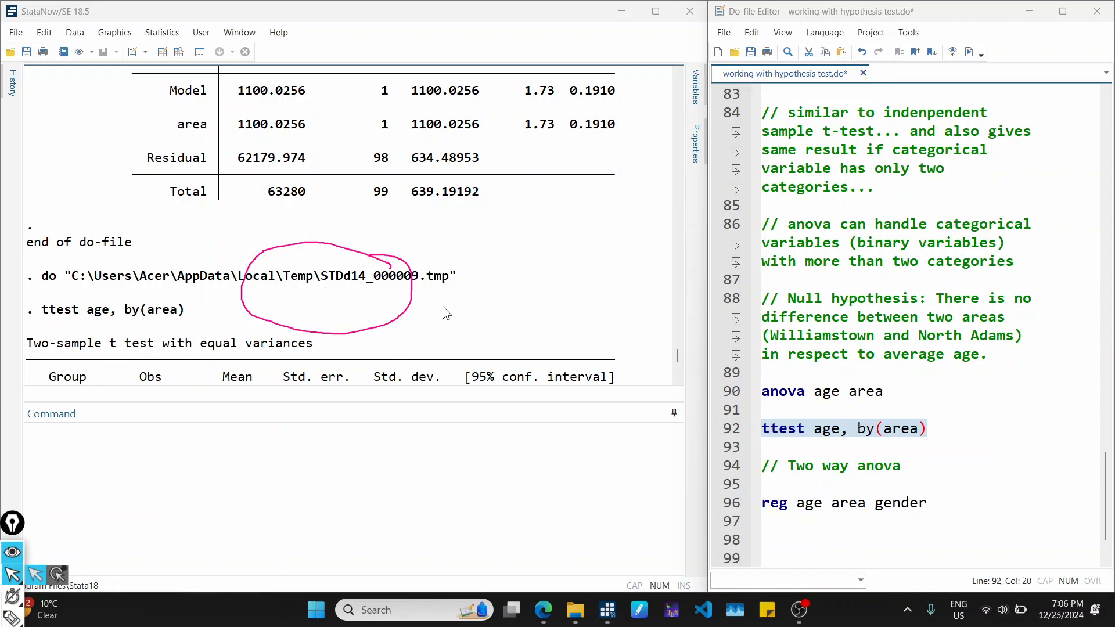
{"action": "key", "text": "ctrl+shift+7"}
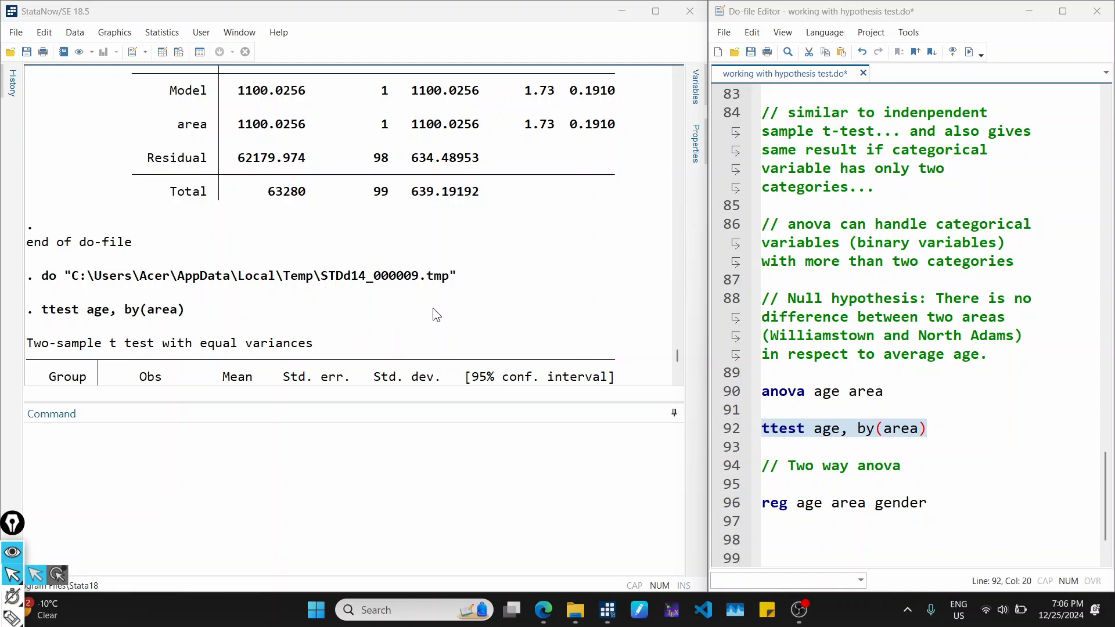
- Underline the Model row's Prob>F in the ANOVA table and circle the t-test's two-sided p-value for comparison
{"action": "key", "text": "ctrl+shift+3"}
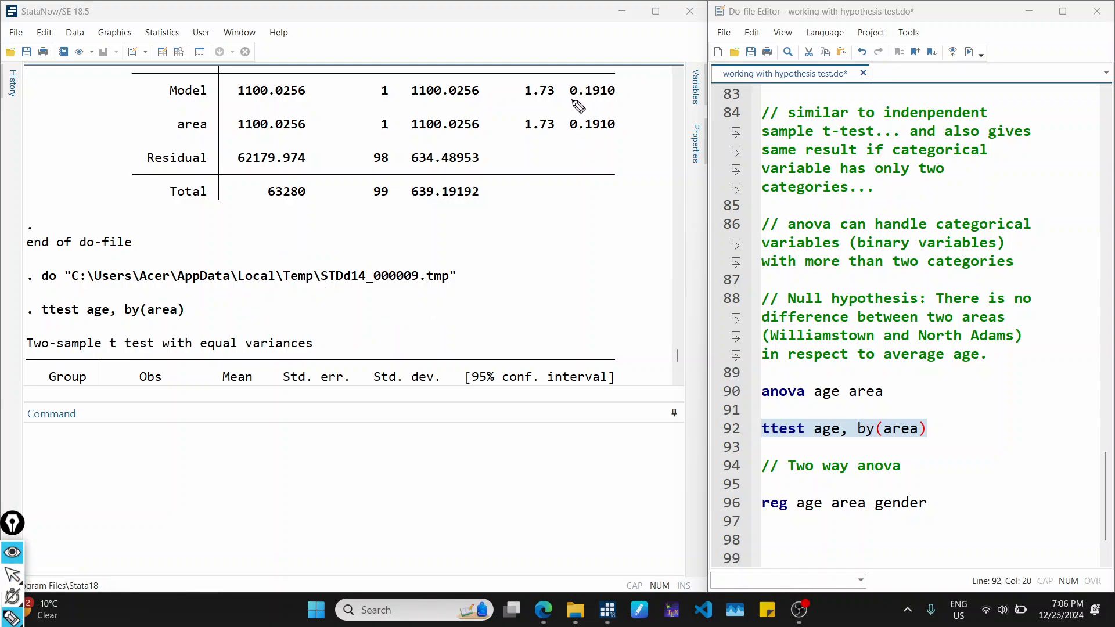
{"action": "left_click_drag", "start_coordinate": [571, 100], "coordinate": [616, 103]}
{"action": "key", "text": "ctrl+shift+2"}
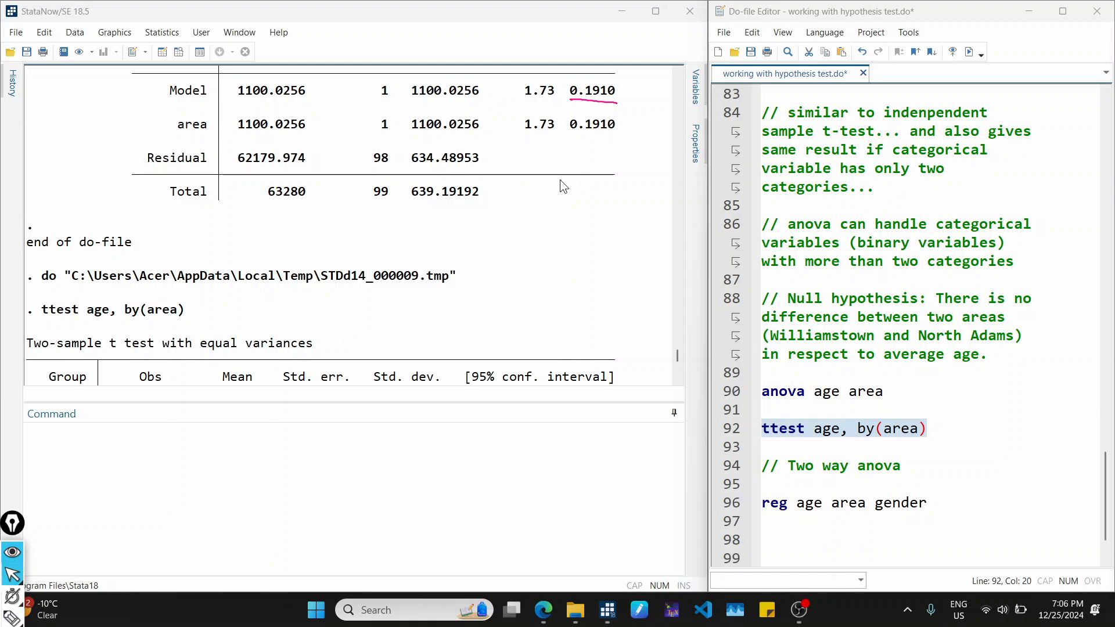
{"action": "scroll", "coordinate": [569, 275], "scroll_direction": "down", "scroll_amount": 5}
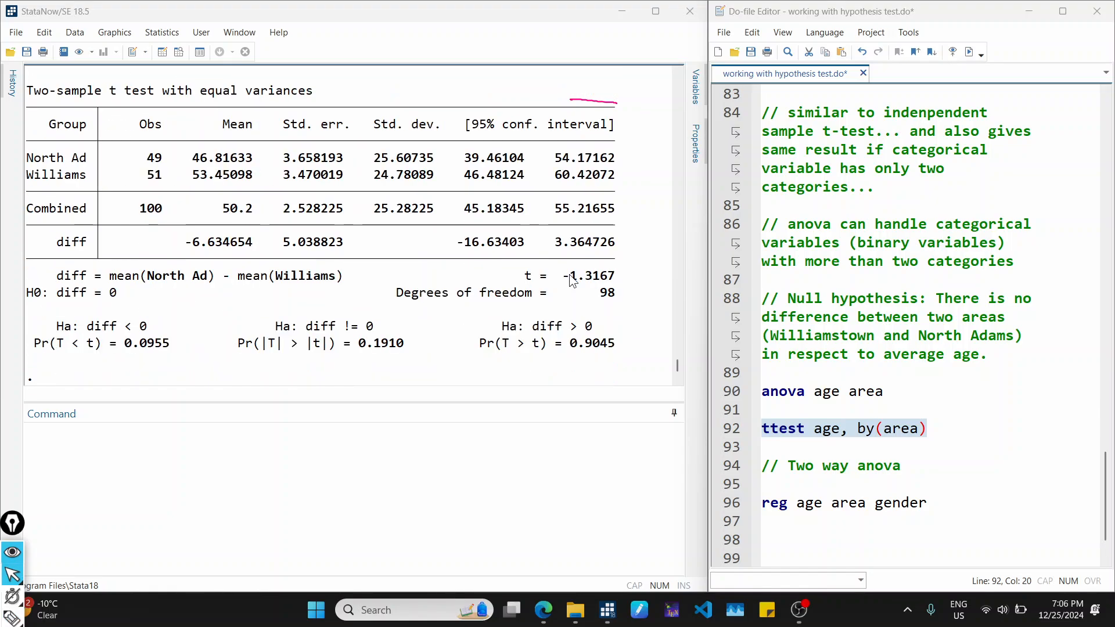
{"action": "key", "text": "ctrl+shift+3"}
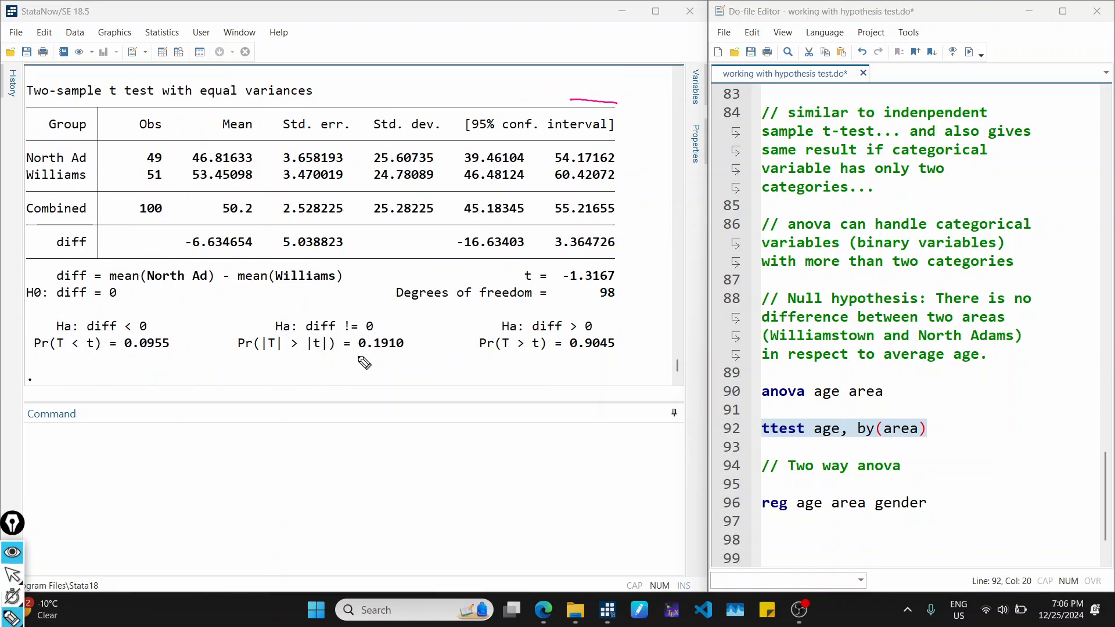
{"action": "mouse_move", "coordinate": [356, 355]}
{"action": "left_mouse_down"}
{"action": "mouse_move", "coordinate": [423, 347]}
{"action": "mouse_move", "coordinate": [348, 328]}
{"action": "left_mouse_up"}
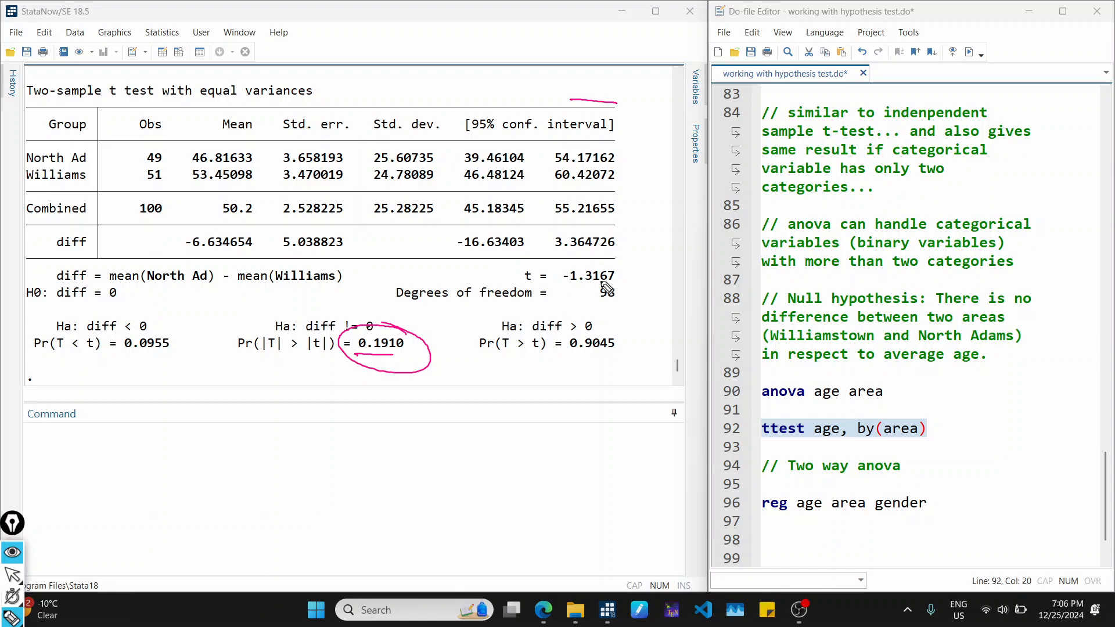
- Circle the t statistic, handwrite "F-stat = (t-stat)²" with an arrow from it, and clear all the ink
{"action": "mouse_move", "coordinate": [615, 267]}
{"action": "left_mouse_down"}
{"action": "mouse_move", "coordinate": [516, 280]}
{"action": "mouse_move", "coordinate": [625, 277]}
{"action": "mouse_move", "coordinate": [587, 259]}
{"action": "mouse_move", "coordinate": [543, 323]}
{"action": "mouse_move", "coordinate": [506, 414]}
{"action": "mouse_move", "coordinate": [514, 406]}
{"action": "left_mouse_up"}
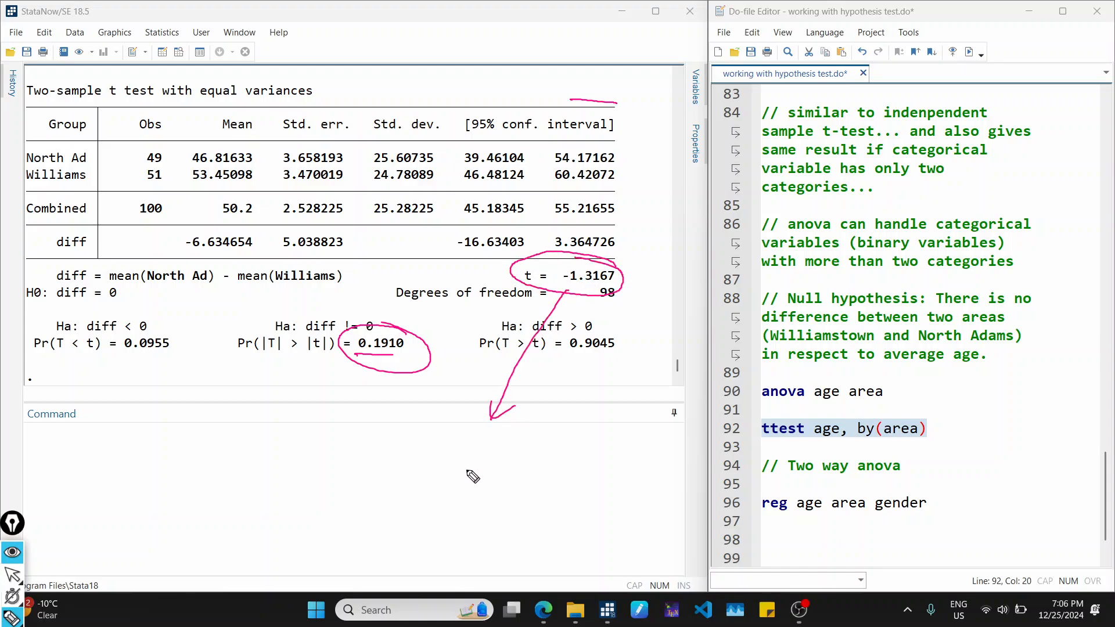
{"action": "mouse_move", "coordinate": [453, 449]}
{"action": "left_mouse_down"}
{"action": "mouse_move", "coordinate": [446, 469]}
{"action": "mouse_move", "coordinate": [463, 446]}
{"action": "left_mouse_up"}
{"action": "left_click_drag", "start_coordinate": [450, 460], "coordinate": [493, 460]}
{"action": "left_click_drag", "start_coordinate": [488, 453], "coordinate": [499, 451]}
{"action": "left_click_drag", "start_coordinate": [503, 453], "coordinate": [507, 462]}
{"action": "left_click_drag", "start_coordinate": [503, 453], "coordinate": [533, 451]}
{"action": "mouse_move", "coordinate": [524, 459]}
{"action": "left_mouse_down"}
{"action": "mouse_move", "coordinate": [561, 463]}
{"action": "mouse_move", "coordinate": [569, 451]}
{"action": "left_mouse_up"}
{"action": "left_click_drag", "start_coordinate": [569, 454], "coordinate": [576, 462]}
{"action": "mouse_move", "coordinate": [597, 443]}
{"action": "left_mouse_down"}
{"action": "mouse_move", "coordinate": [592, 465]}
{"action": "mouse_move", "coordinate": [604, 451]}
{"action": "left_mouse_up"}
{"action": "left_click_drag", "start_coordinate": [606, 452], "coordinate": [615, 462]}
{"action": "left_click_drag", "start_coordinate": [610, 451], "coordinate": [622, 449]}
{"action": "left_click_drag", "start_coordinate": [556, 435], "coordinate": [551, 475]}
{"action": "mouse_move", "coordinate": [620, 435]}
{"action": "left_mouse_down"}
{"action": "mouse_move", "coordinate": [616, 472]}
{"action": "mouse_move", "coordinate": [656, 441]}
{"action": "left_mouse_up"}
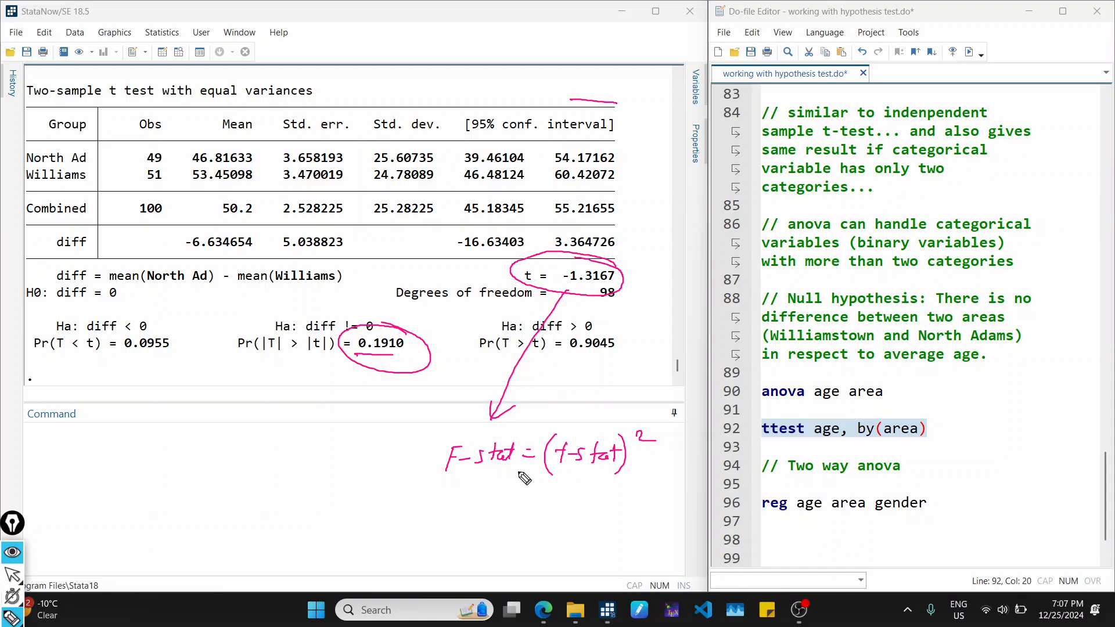
{"action": "key", "text": "ctrl+shift+7"}
{"action": "key", "text": "ctrl+shift+2"}
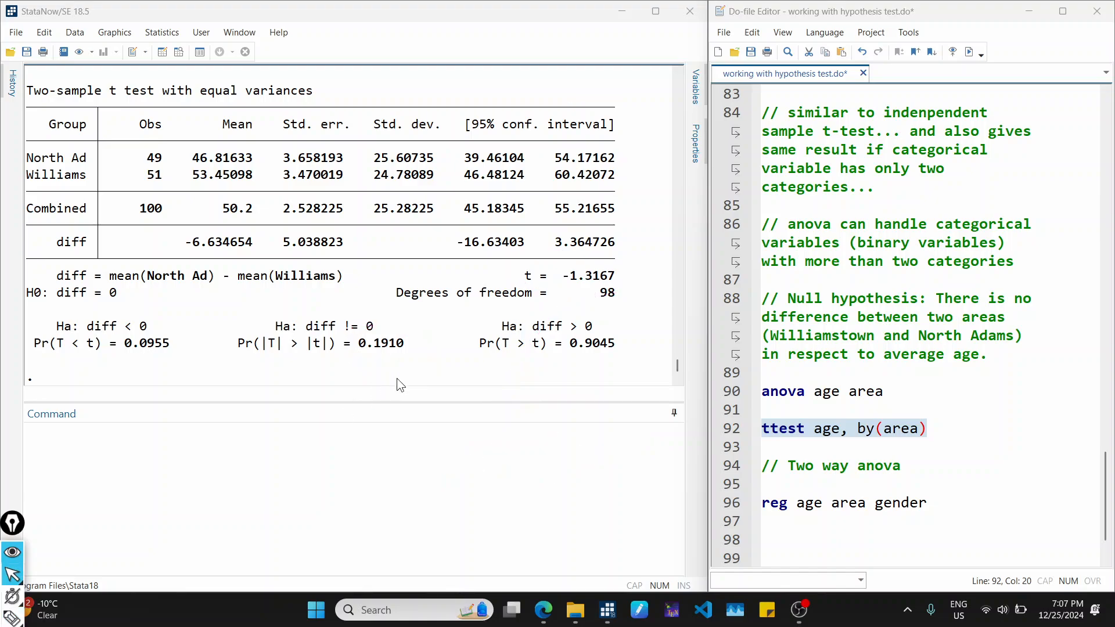
- Square the t statistic with the command "di (-1.3167)^2" and highlight the Model row's F value in the ANOVA table for comparison
{"action": "left_click_drag", "start_coordinate": [562, 277], "coordinate": [613, 279]}
{"action": "key", "text": "ctrl+c"}
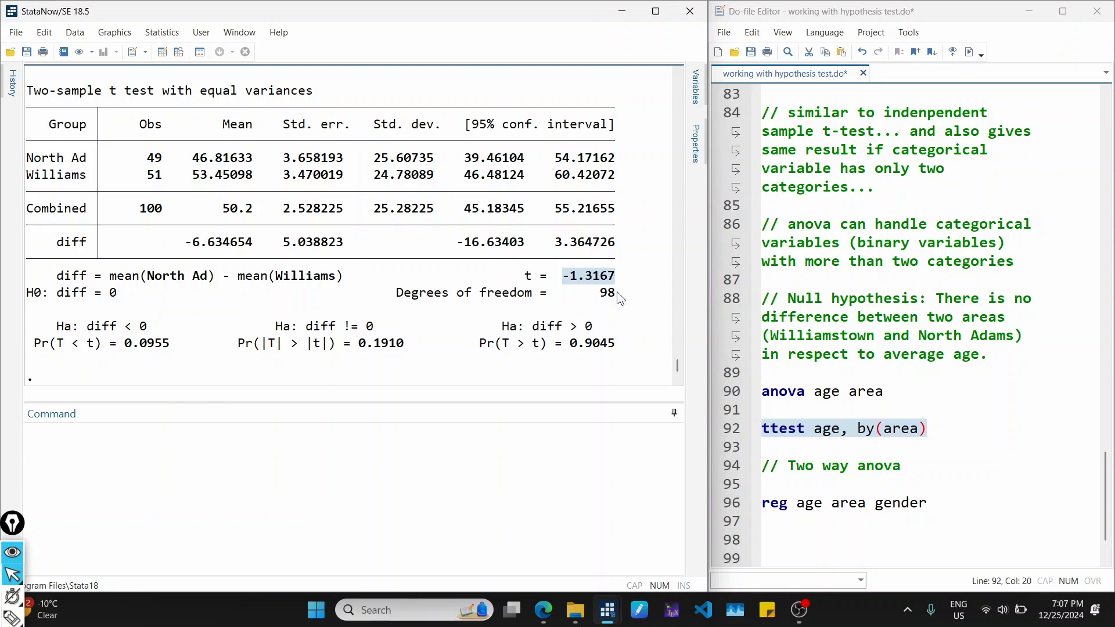
{"action": "left_click", "coordinate": [417, 453]}
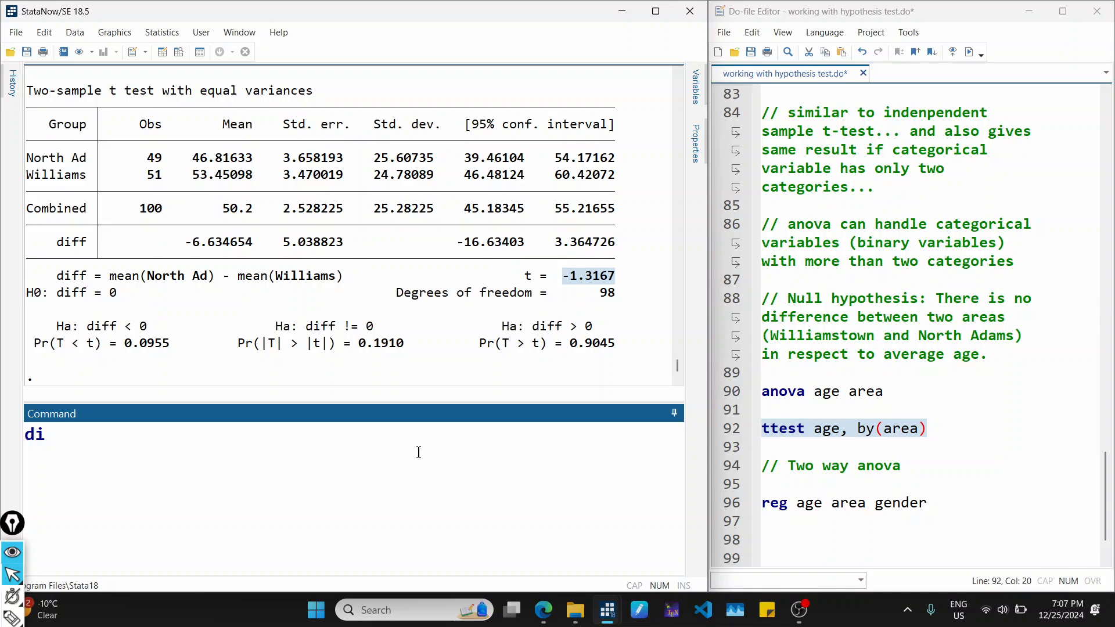
{"action": "type", "text": "di ("}
{"action": "key", "text": "ctrl+v"}
{"action": "type", "text": ")"}
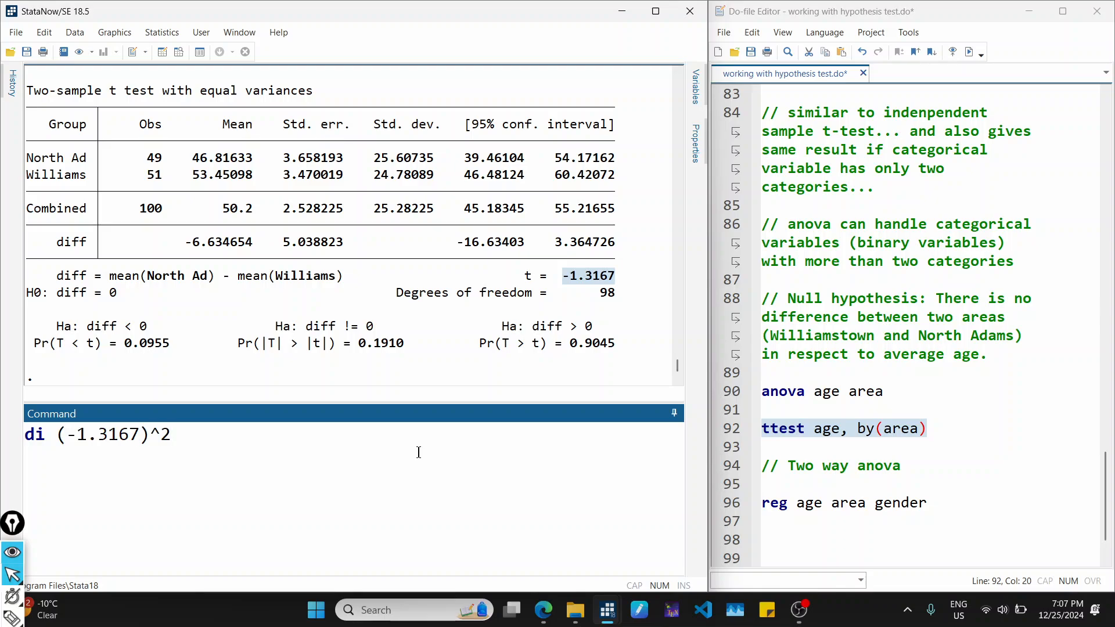
{"action": "key", "text": "Return"}
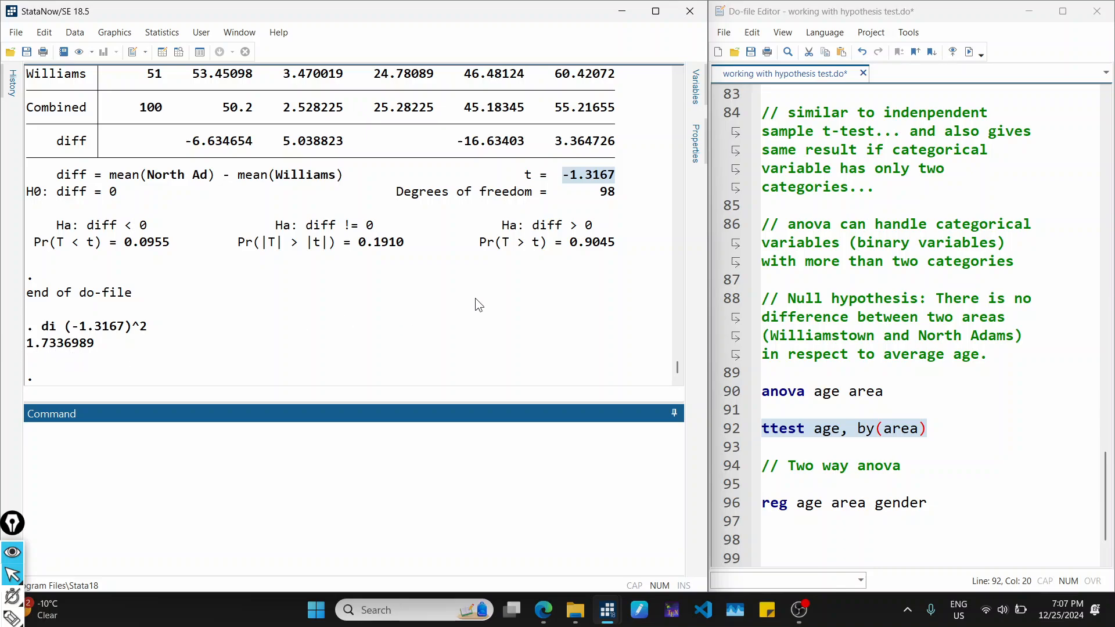
{"action": "scroll", "coordinate": [475, 298], "scroll_direction": "up", "scroll_amount": 10}
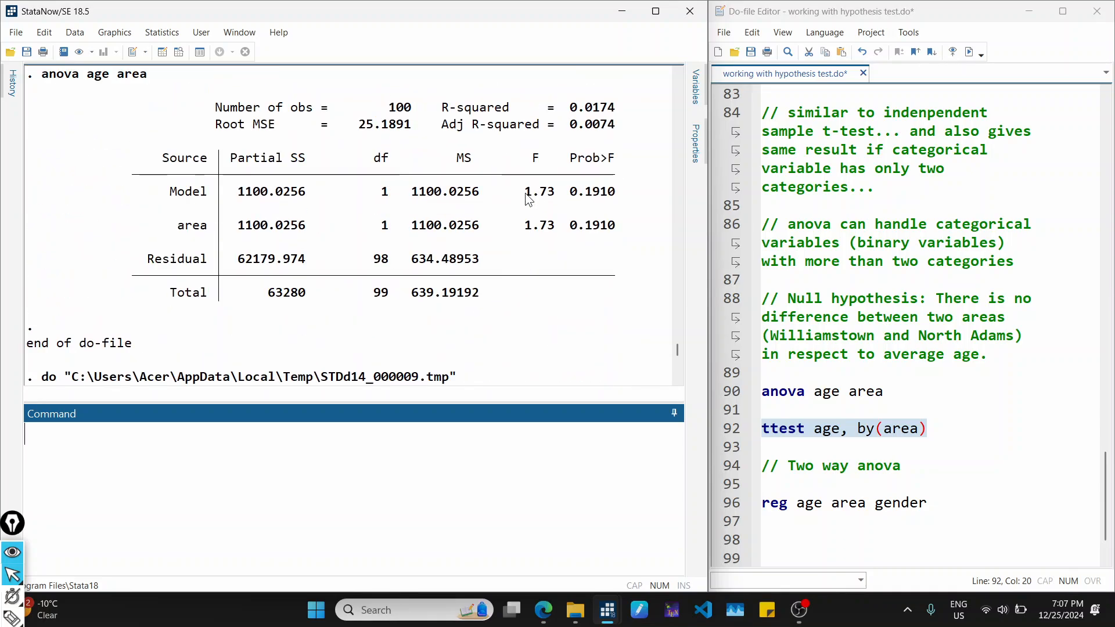
{"action": "left_click_drag", "start_coordinate": [525, 191], "coordinate": [555, 192]}
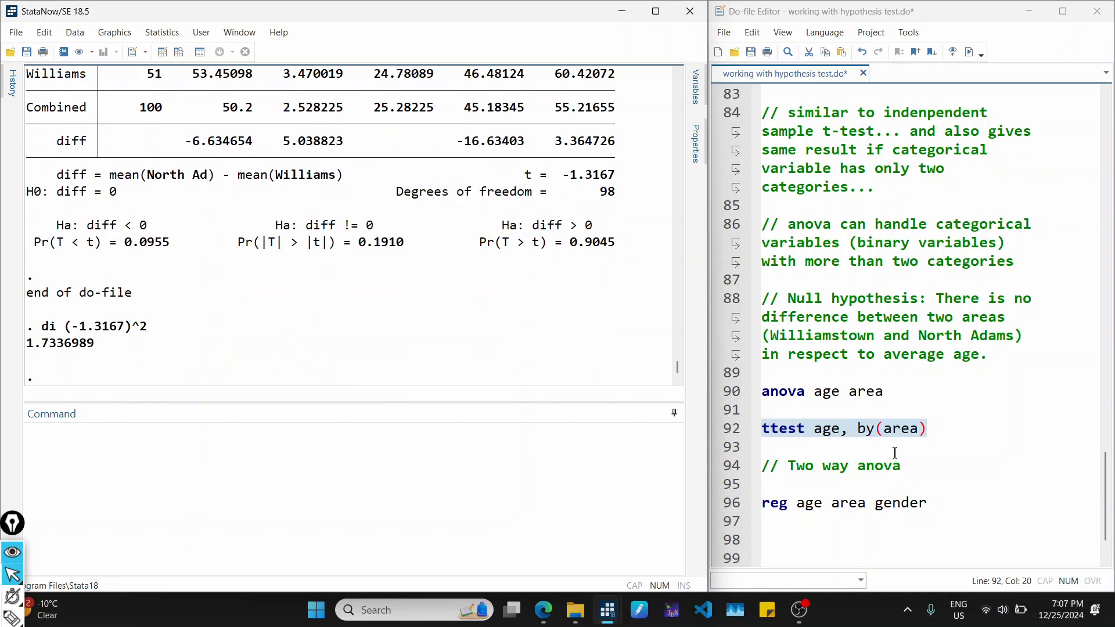
- Below the "// Two way anova" heading, add the comment "// We will have two categorical variables (area and gender)"
{"action": "left_click", "coordinate": [952, 464]}
{"action": "scroll", "coordinate": [951, 479], "scroll_direction": "down", "scroll_amount": 1}
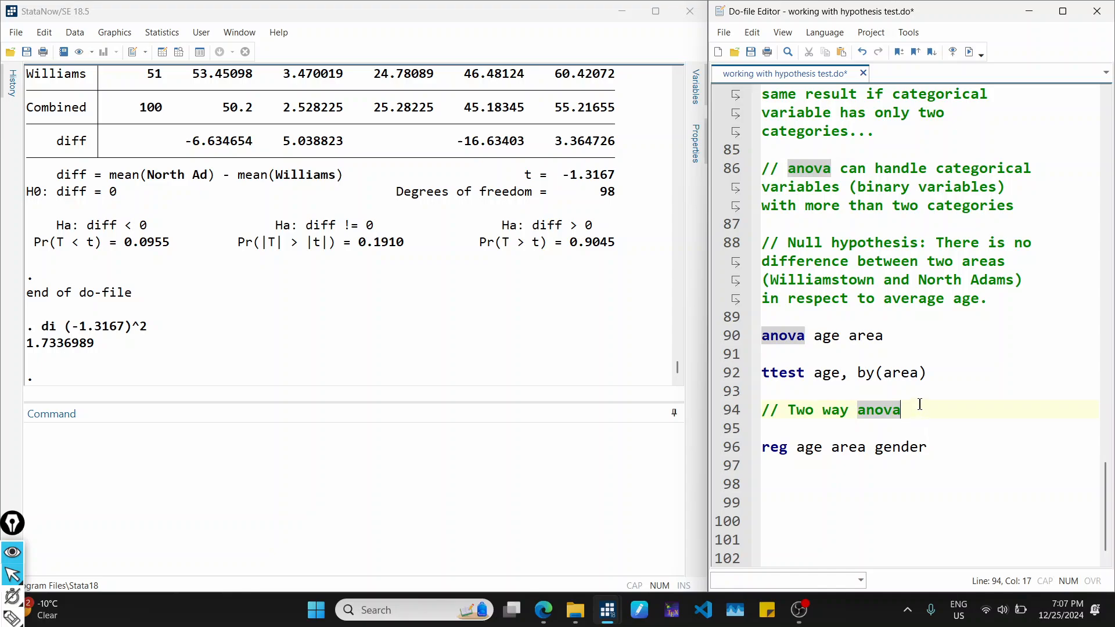
{"action": "key", "text": "Return"}
{"action": "key", "text": "Return"}
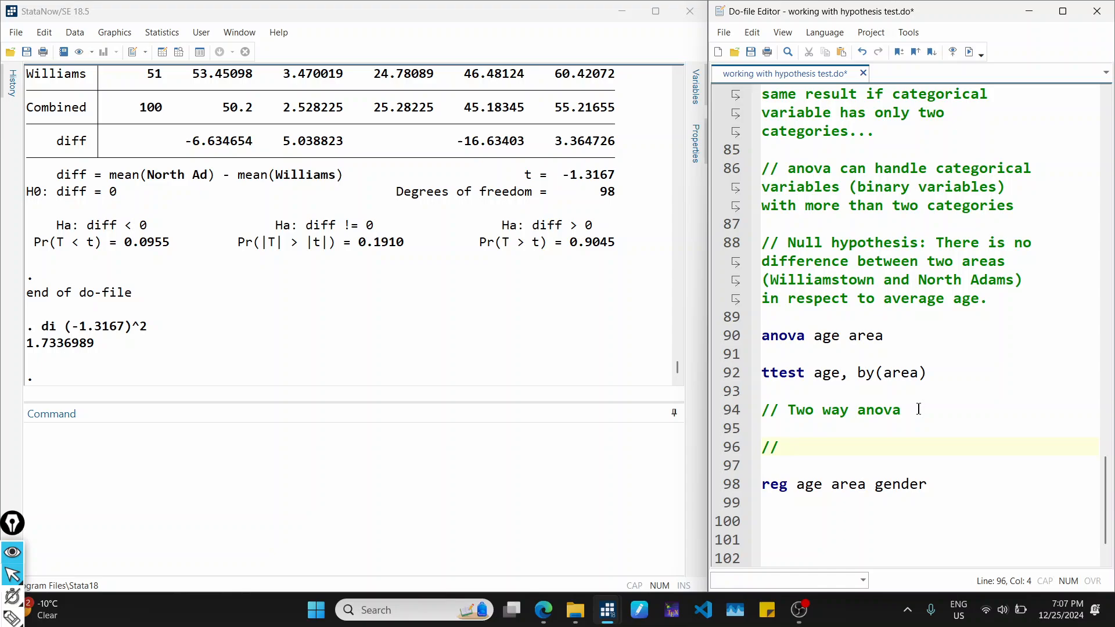
{"action": "type", "text": "// We will "}
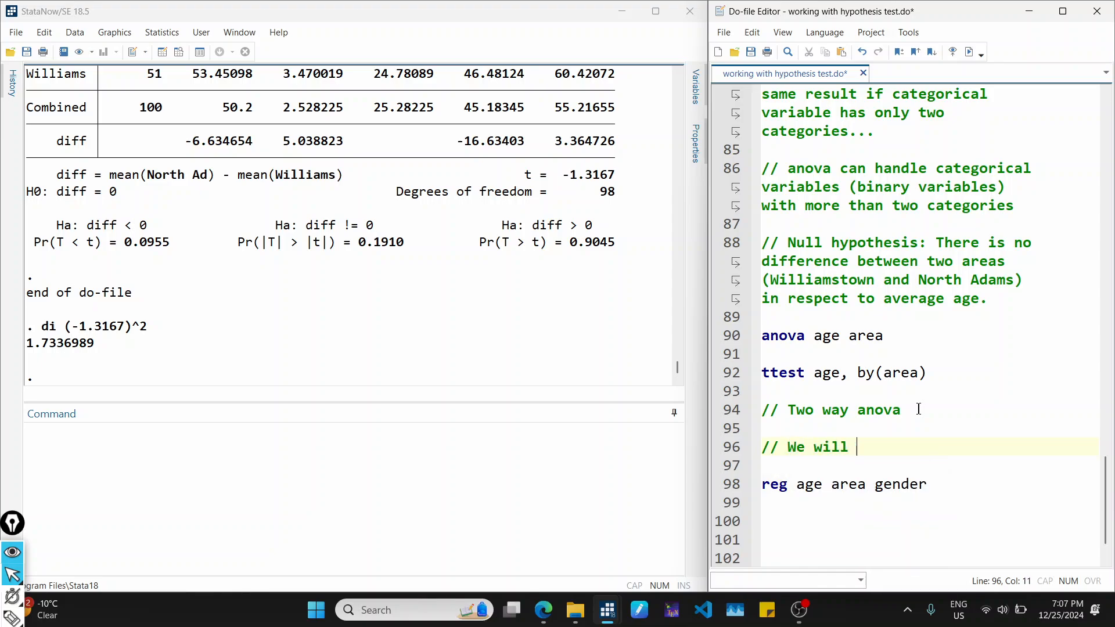
{"action": "type", "text": "have two cate"}
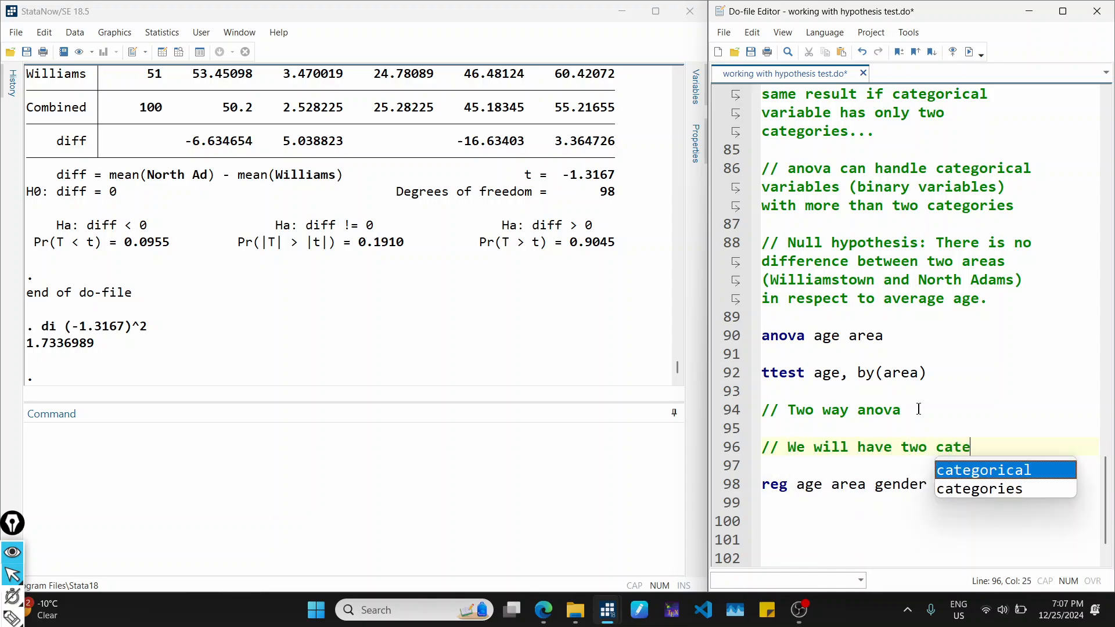
{"action": "type", "text": "gorical variables "}
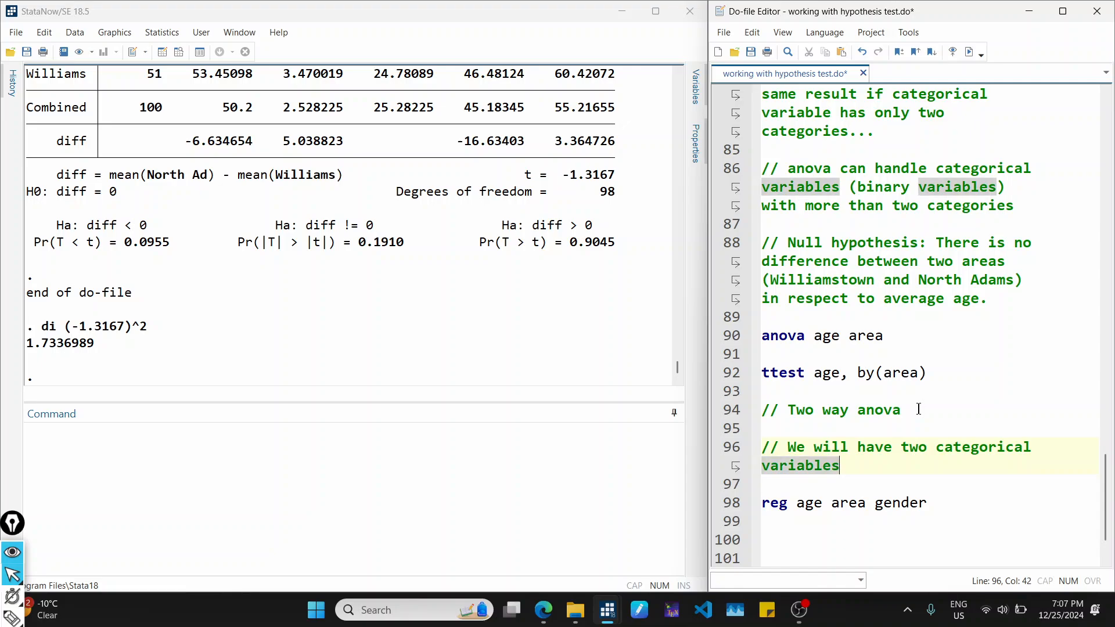
{"action": "type", "text": "(area and gende"}
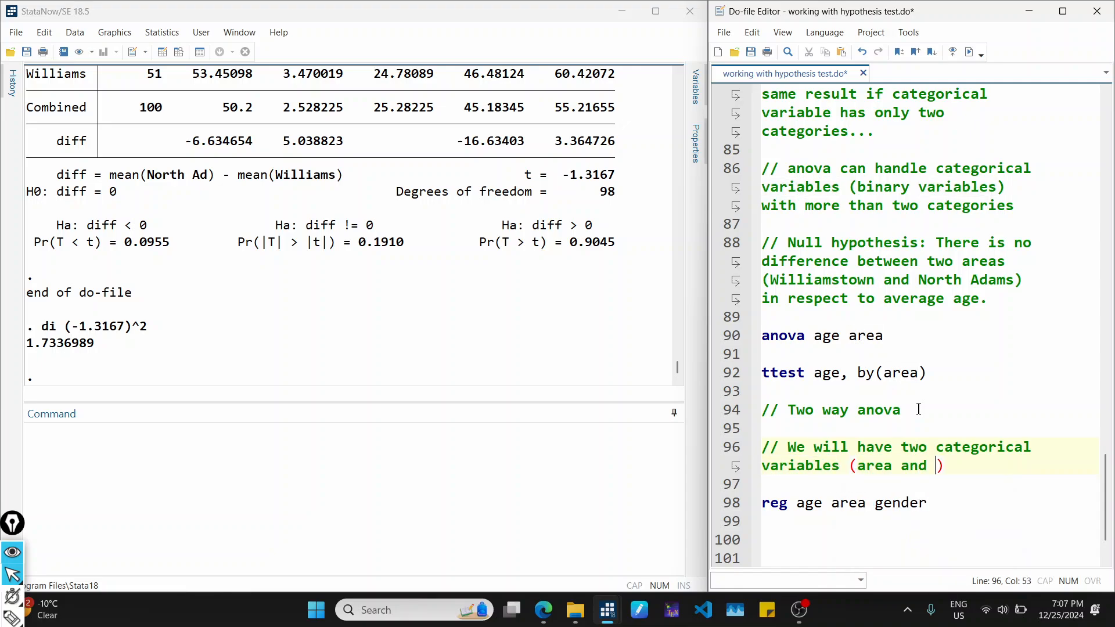
{"action": "type", "text": "r)"}
- Insert "anova age area gender" on its own line above the reg command and run only that line
{"action": "scroll", "coordinate": [918, 409], "scroll_direction": "down", "scroll_amount": 1}
{"action": "left_click", "coordinate": [874, 418]}
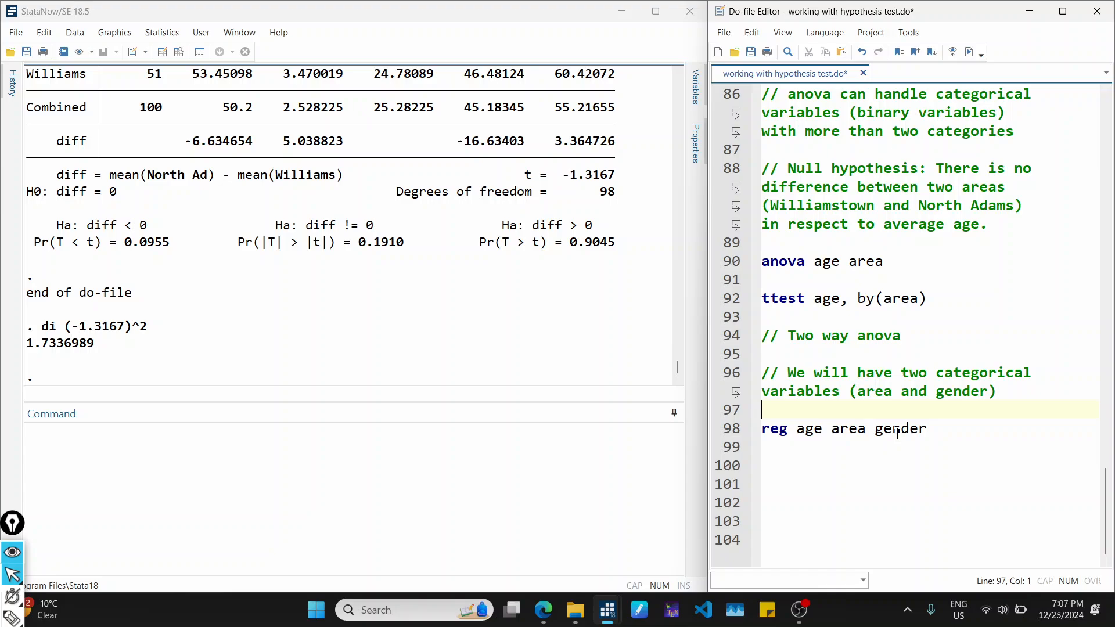
{"action": "double_click", "coordinate": [795, 429]}
{"action": "left_click_drag", "start_coordinate": [790, 429], "coordinate": [732, 429]}
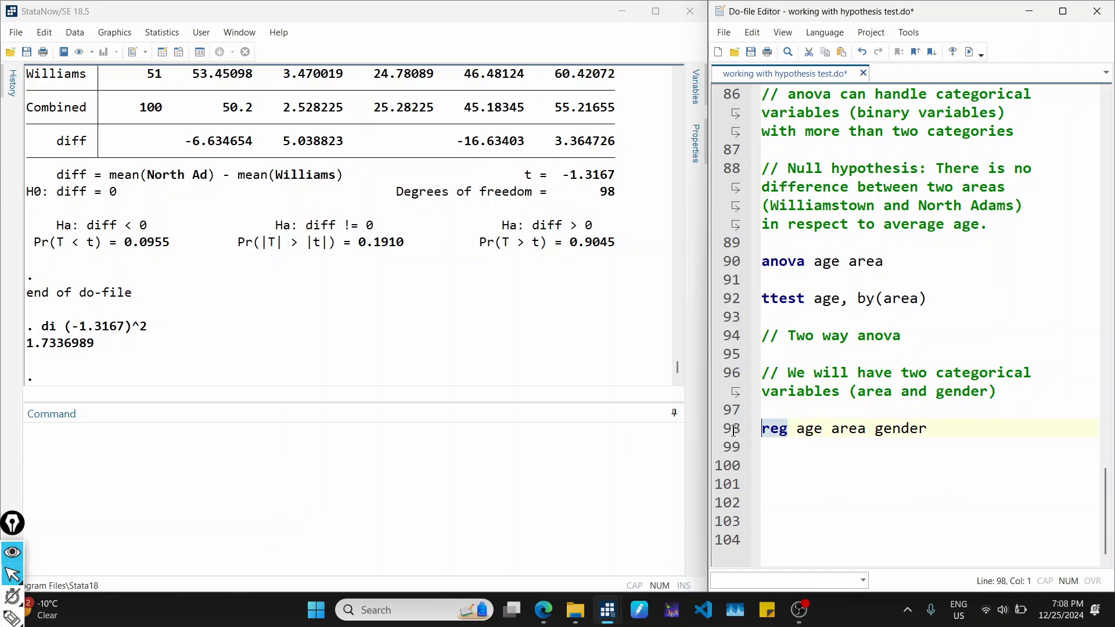
{"action": "left_click", "coordinate": [762, 412]}
{"action": "key", "text": "Return"}
{"action": "key", "text": "Return"}
{"action": "key", "text": "Return"}
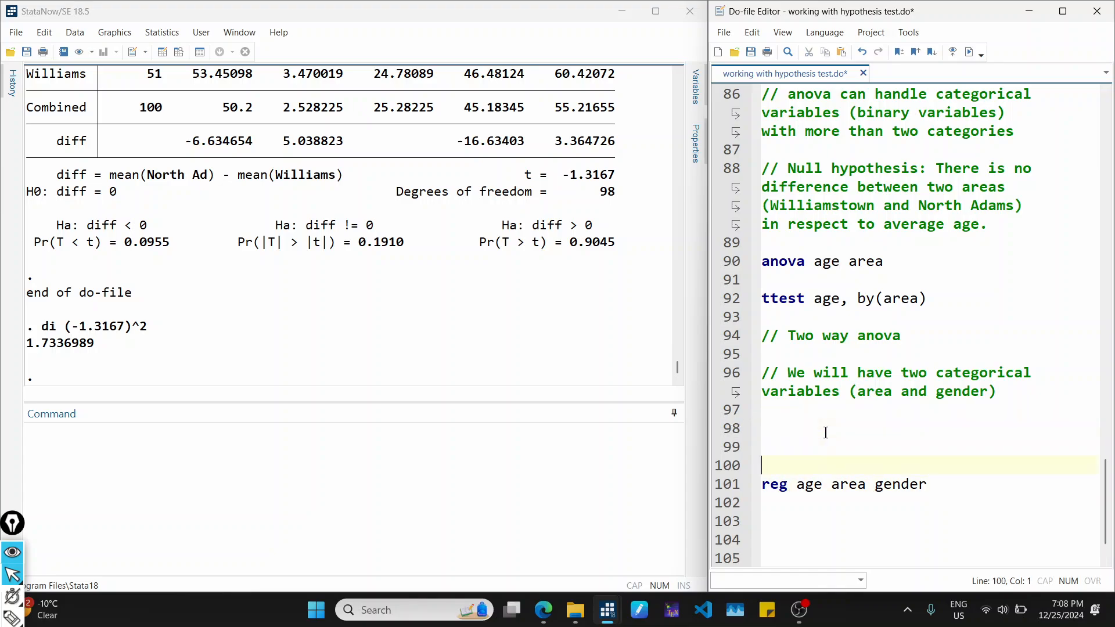
{"action": "key", "text": "Up"}
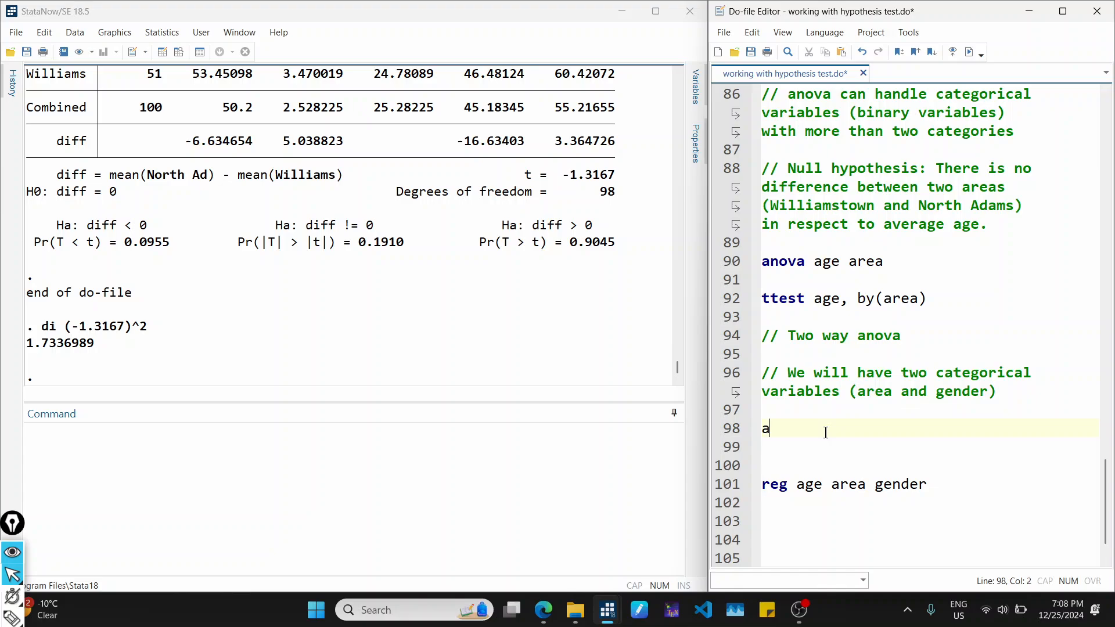
{"action": "type", "text": "anova age area"}
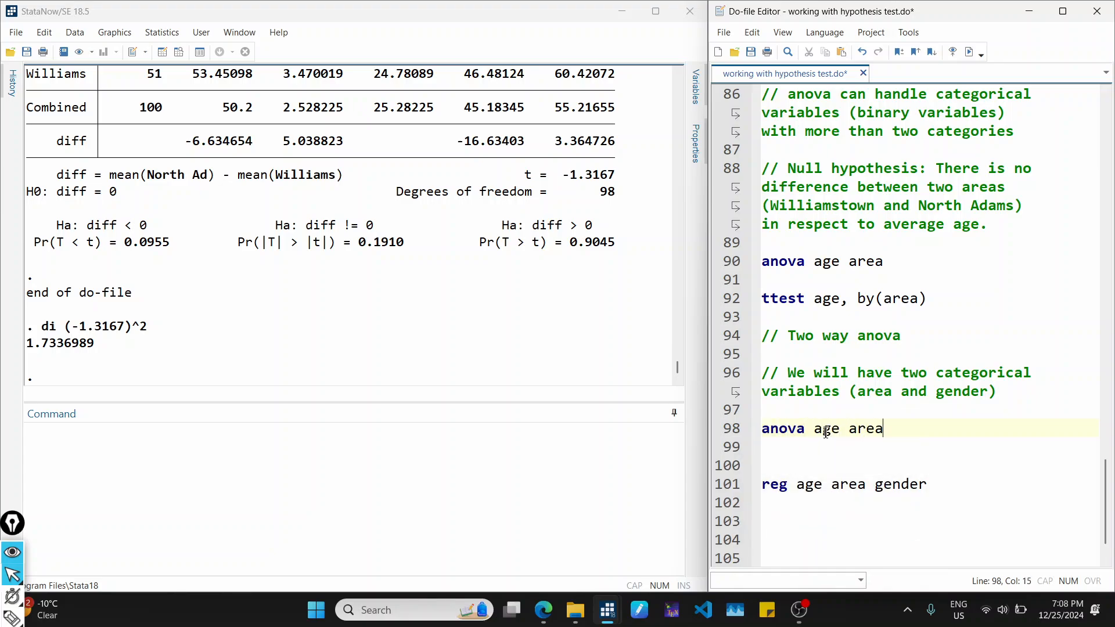
{"action": "type", "text": " gender"}
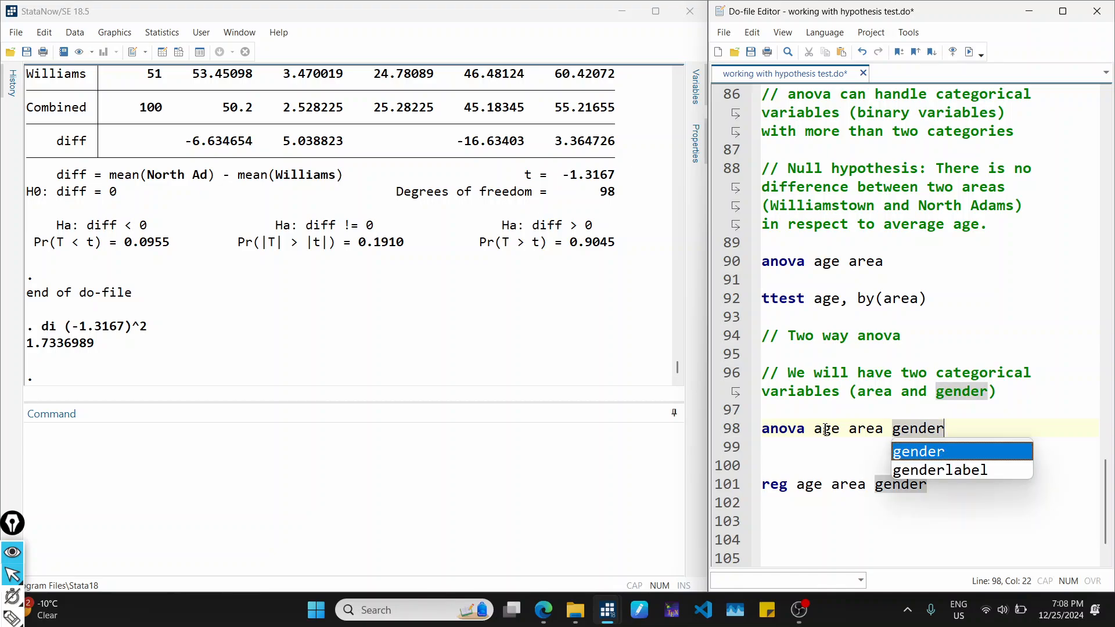
{"action": "left_click", "coordinate": [733, 432]}
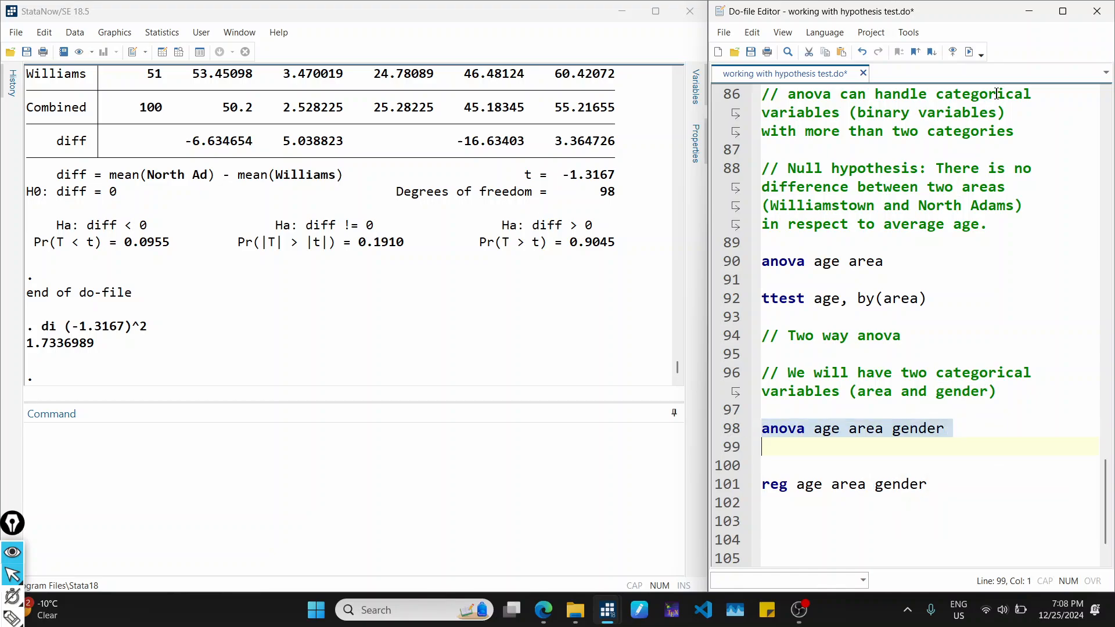
{"action": "left_click", "coordinate": [969, 53]}
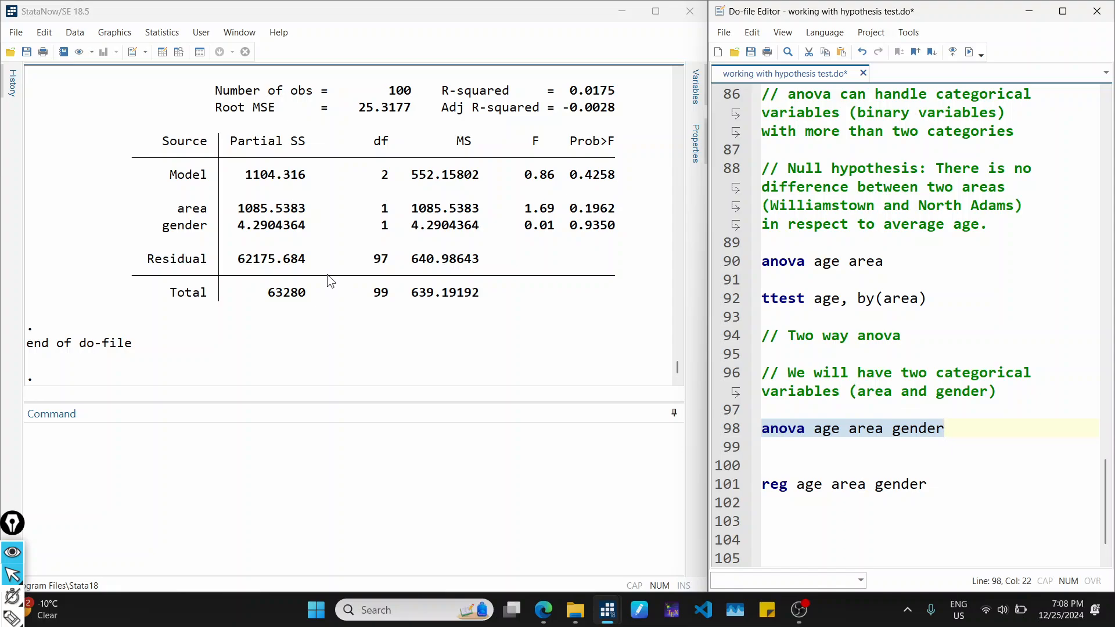
- Underline the F and Prob>F values for area and gender in ink, and draw an arrow to a handwritten "<0.05"
{"action": "key", "text": "ctrl+shift+3"}
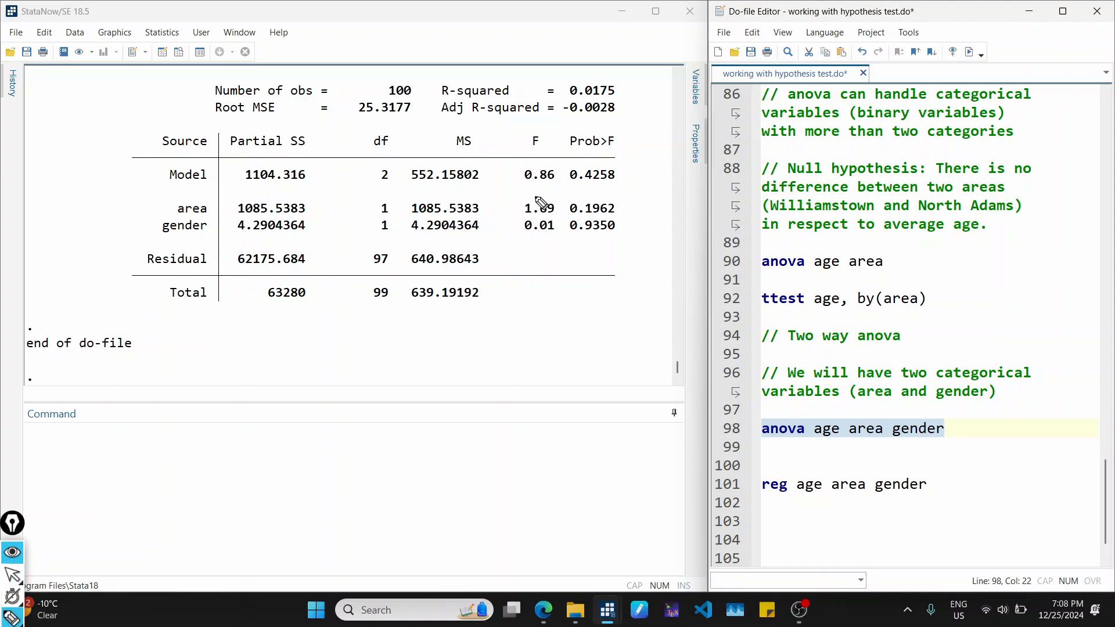
{"action": "left_click_drag", "start_coordinate": [519, 215], "coordinate": [623, 213]}
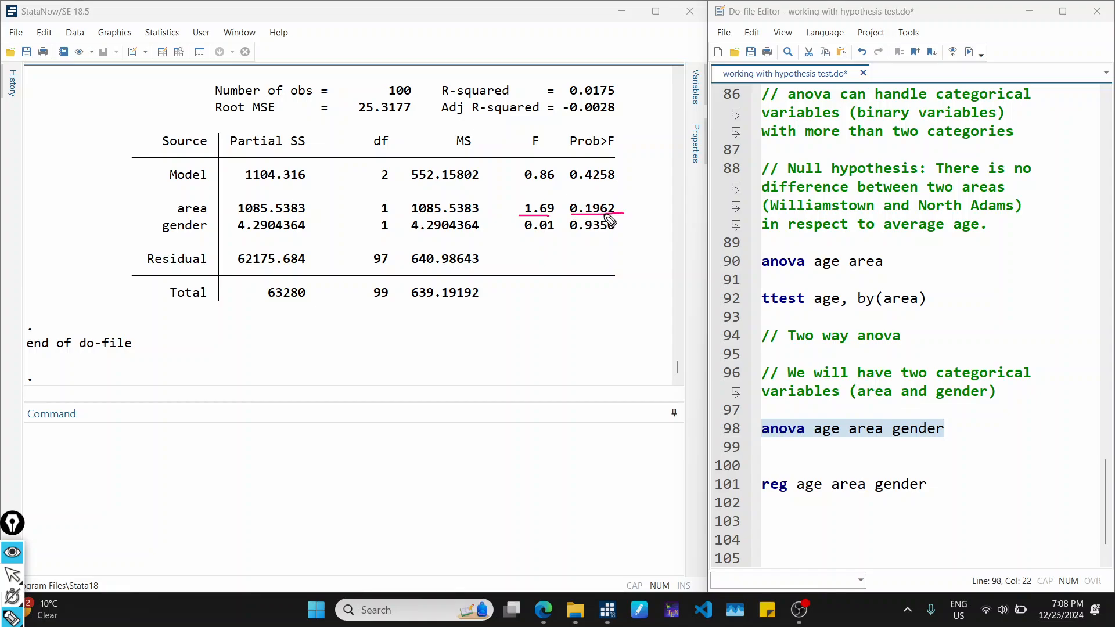
{"action": "mouse_move", "coordinate": [521, 233]}
{"action": "left_mouse_down"}
{"action": "mouse_move", "coordinate": [605, 233]}
{"action": "mouse_move", "coordinate": [549, 308]}
{"action": "mouse_move", "coordinate": [566, 301]}
{"action": "left_mouse_up"}
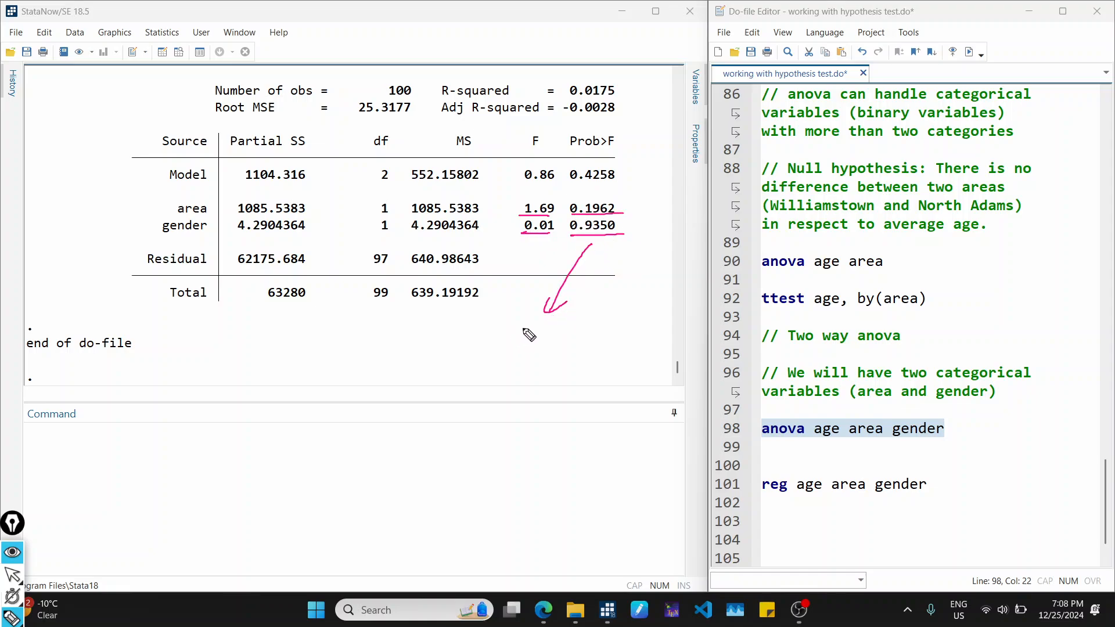
{"action": "mouse_move", "coordinate": [520, 330]}
{"action": "left_mouse_down"}
{"action": "mouse_move", "coordinate": [538, 345]}
{"action": "mouse_move", "coordinate": [509, 343]}
{"action": "mouse_move", "coordinate": [586, 361]}
{"action": "left_mouse_up"}
{"action": "left_click", "coordinate": [523, 341]}
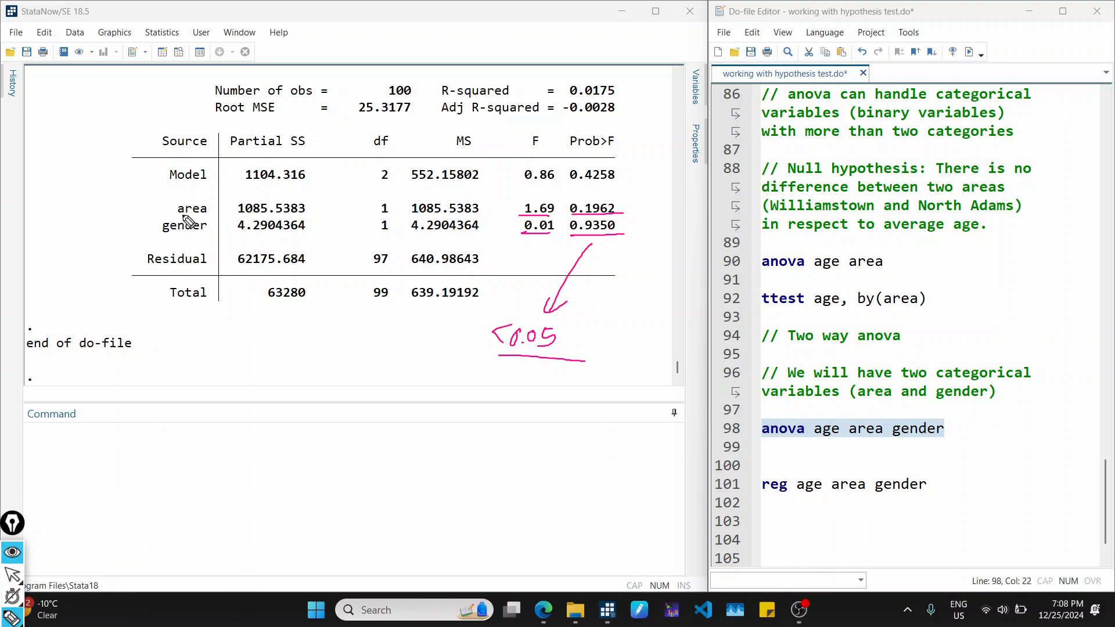
- Underline the area and gender row labels, handwrite an underlined "age" beside the ANOVA table, and clear all the ink
{"action": "left_click_drag", "start_coordinate": [173, 216], "coordinate": [206, 213]}
{"action": "mouse_move", "coordinate": [70, 158]}
{"action": "left_mouse_down"}
{"action": "mouse_move", "coordinate": [63, 165]}
{"action": "mouse_move", "coordinate": [77, 175]}
{"action": "mouse_move", "coordinate": [98, 155]}
{"action": "mouse_move", "coordinate": [106, 173]}
{"action": "left_mouse_up"}
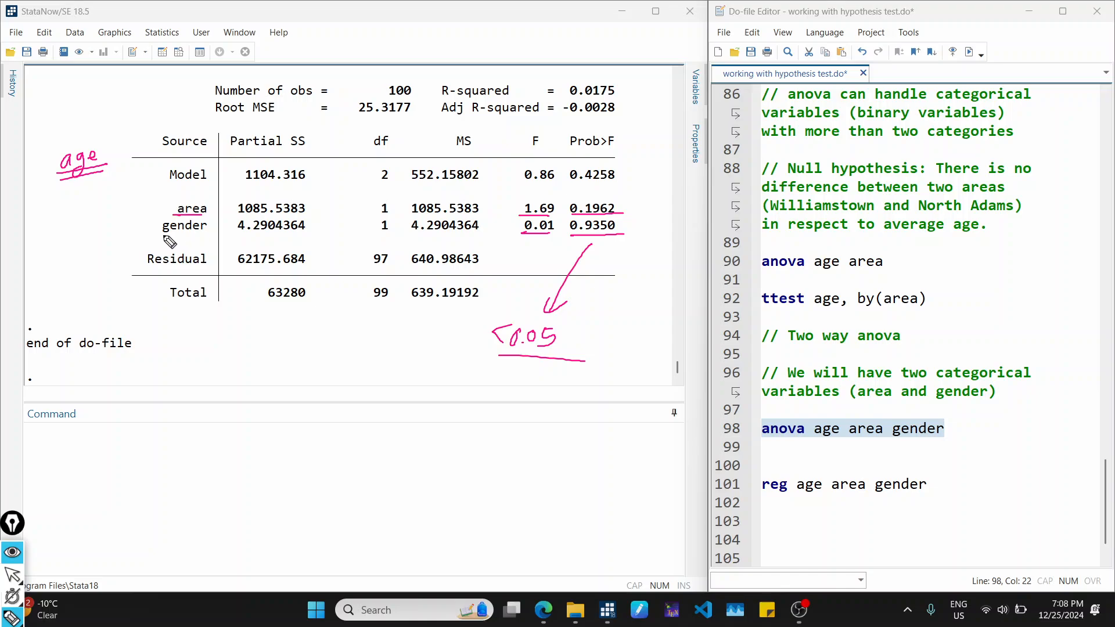
{"action": "left_click_drag", "start_coordinate": [160, 236], "coordinate": [205, 236]}
{"action": "left_click_drag", "start_coordinate": [152, 199], "coordinate": [145, 239]}
{"action": "key", "text": "ctrl+shift+7"}
{"action": "key", "text": "ctrl+shift+1"}
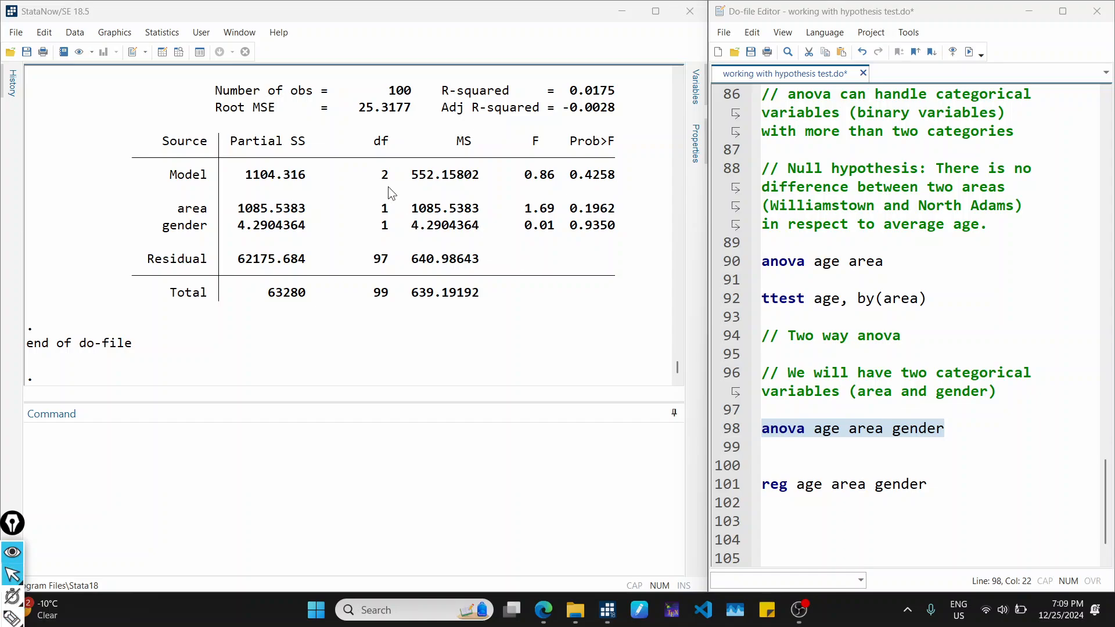
- Run only the "reg age area gender" line of the do-file
{"action": "left_click", "coordinate": [739, 485]}
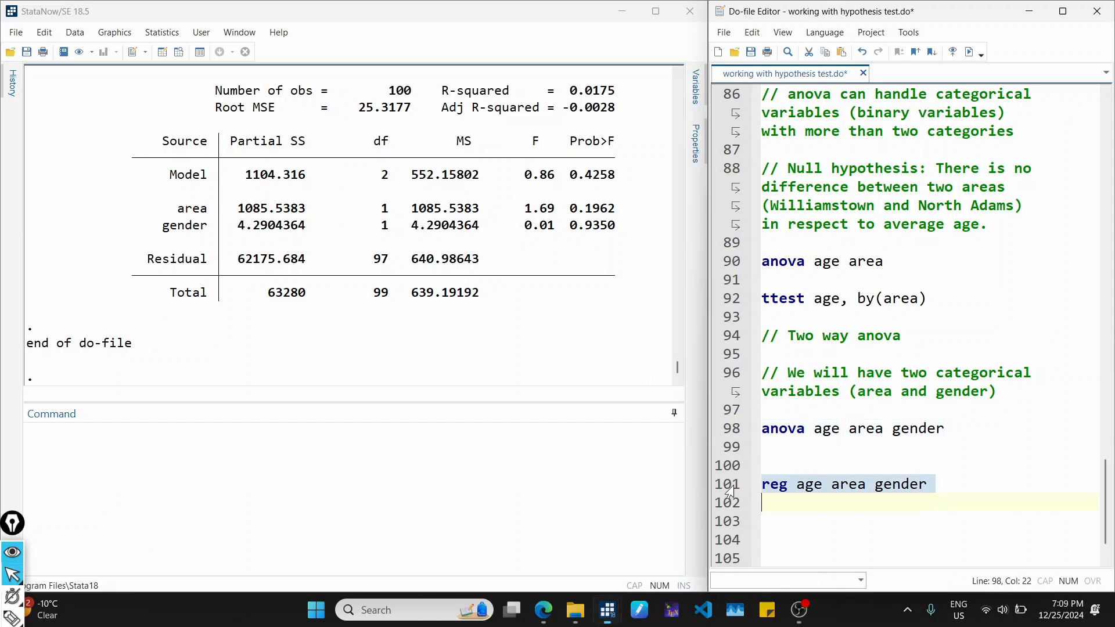
{"action": "left_click", "coordinate": [967, 54]}
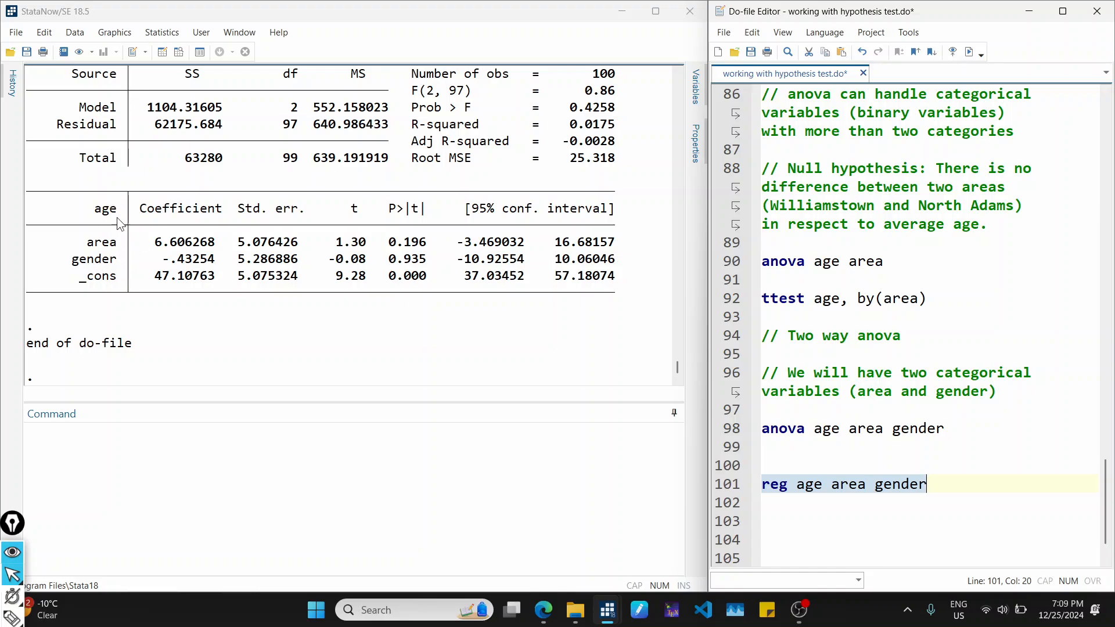
- Underline area's and gender's t and P>|t| values, handwrite ">0.05" with an arrow, underline the age label, and clear the ink
{"action": "key", "text": "ctrl+shift+3"}
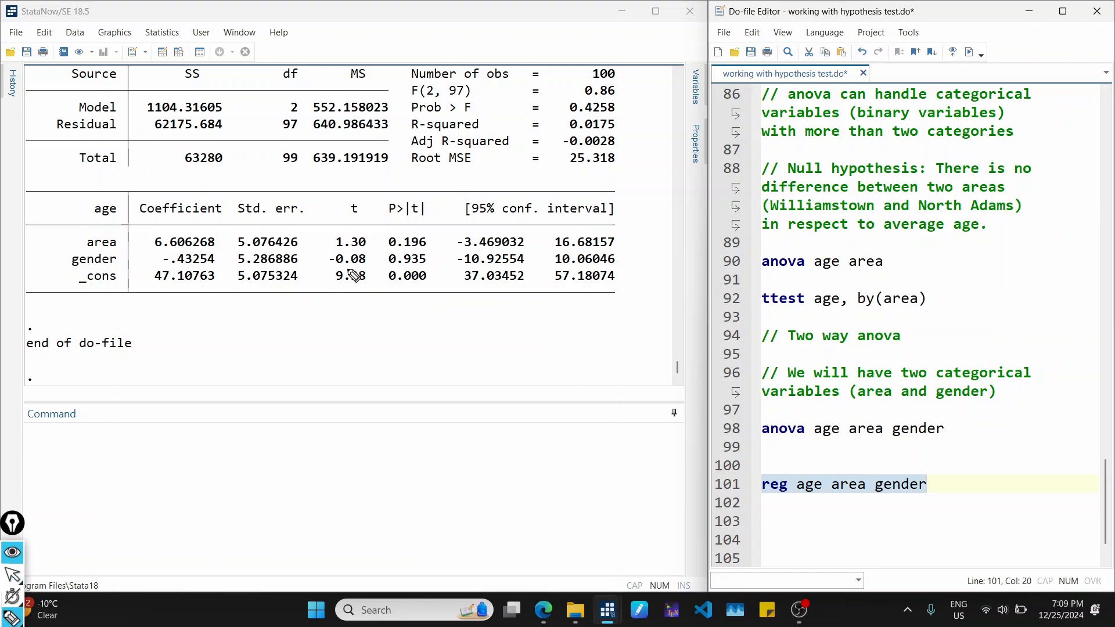
{"action": "left_click_drag", "start_coordinate": [332, 248], "coordinate": [433, 247]}
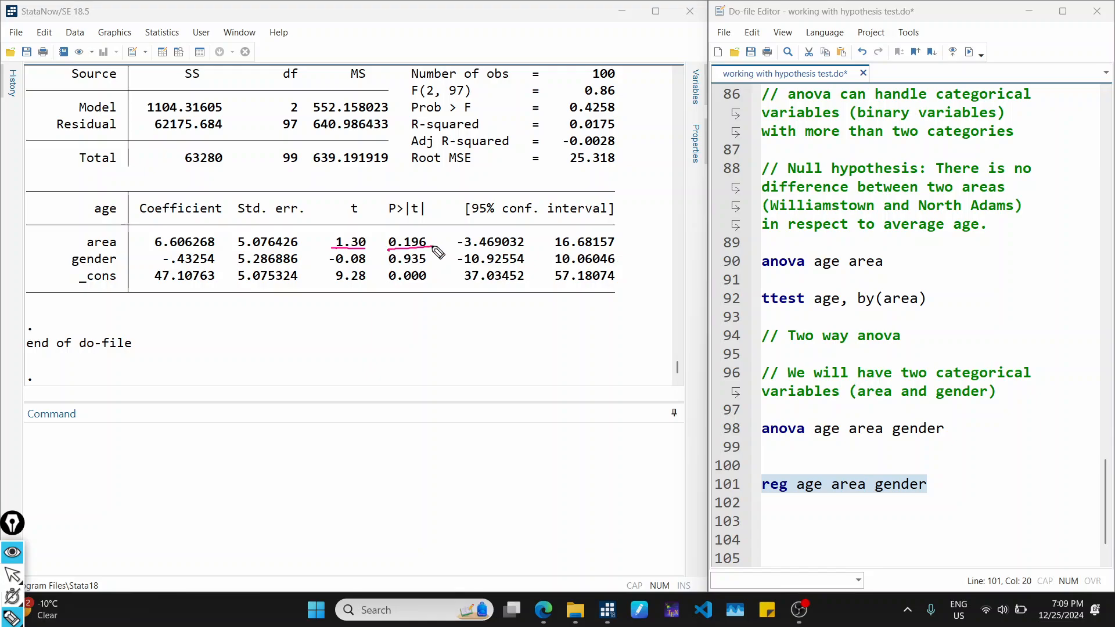
{"action": "mouse_move", "coordinate": [334, 266]}
{"action": "left_mouse_down"}
{"action": "mouse_move", "coordinate": [432, 266]}
{"action": "mouse_move", "coordinate": [438, 256]}
{"action": "mouse_move", "coordinate": [425, 315]}
{"action": "mouse_move", "coordinate": [411, 324]}
{"action": "mouse_move", "coordinate": [436, 331]}
{"action": "mouse_move", "coordinate": [386, 336]}
{"action": "left_mouse_up"}
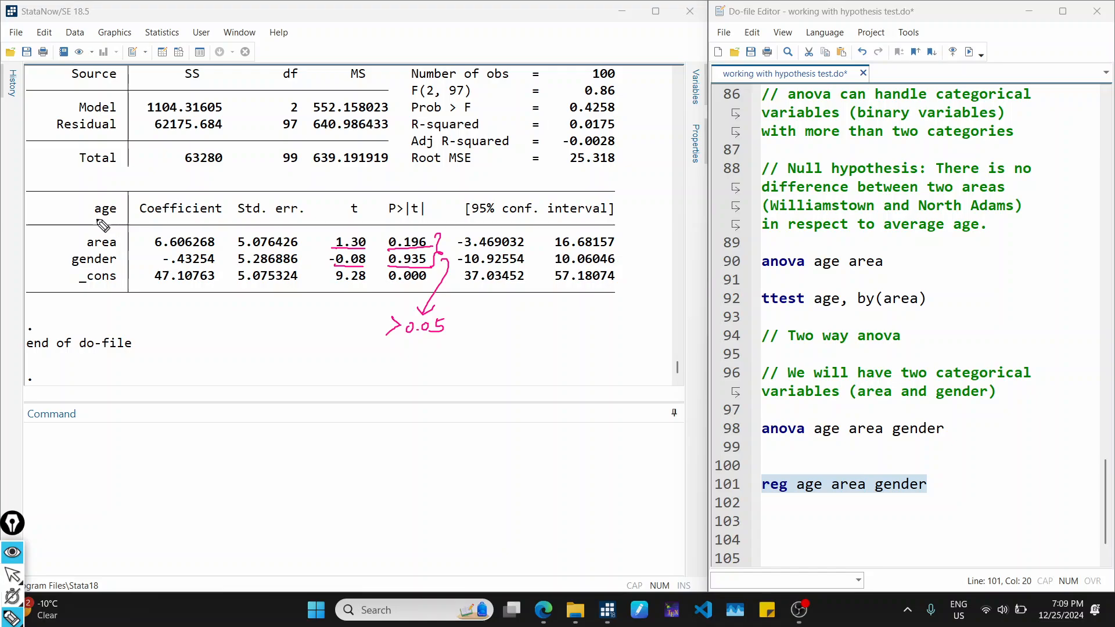
{"action": "left_click_drag", "start_coordinate": [90, 220], "coordinate": [125, 219]}
{"action": "key", "text": "ctrl+shift+7"}
{"action": "key", "text": "ctrl+shift+1"}
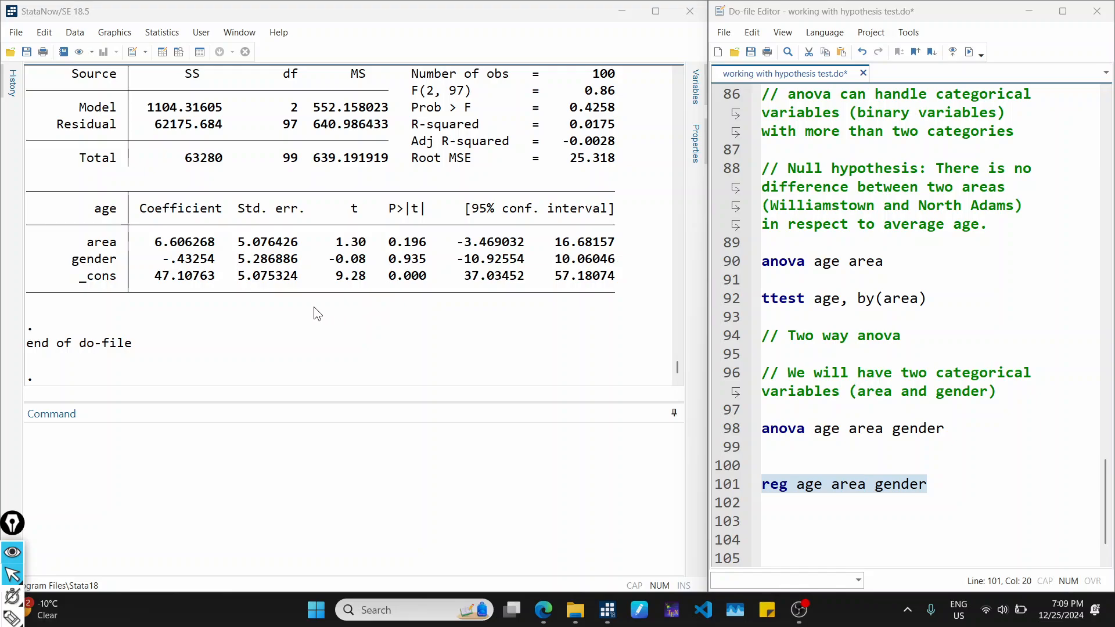
- Circle area's F value in the two-way ANOVA table and return to the regression output to compare its t statistic
{"action": "key", "text": "ctrl+d"}
{"action": "scroll", "coordinate": [352, 318], "scroll_direction": "up", "scroll_amount": 3}
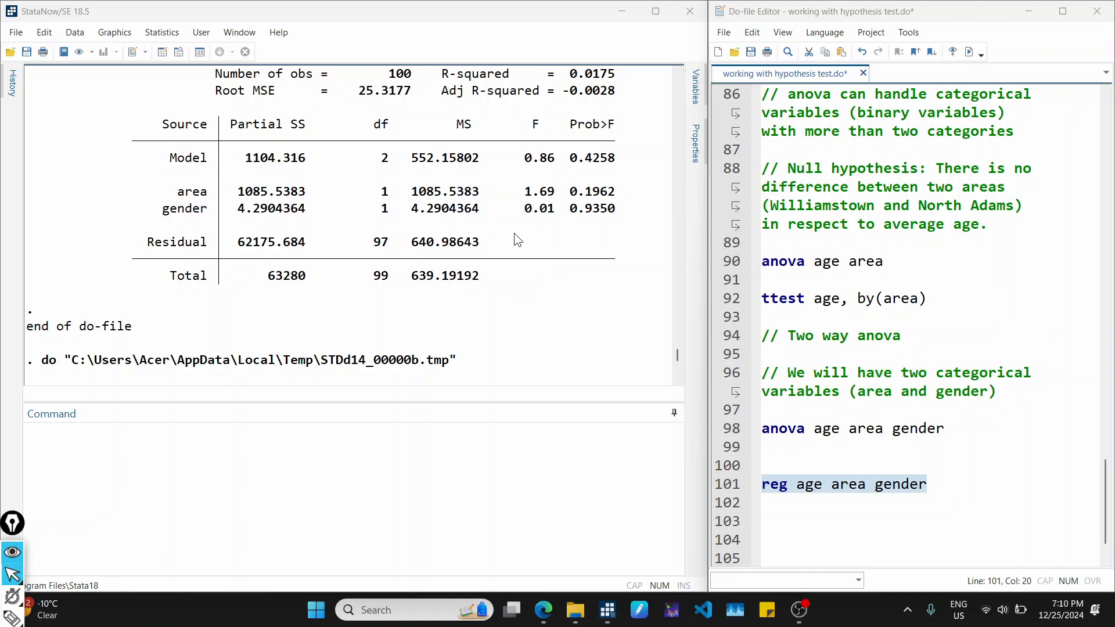
{"action": "key", "text": "ctrl+shift+p"}
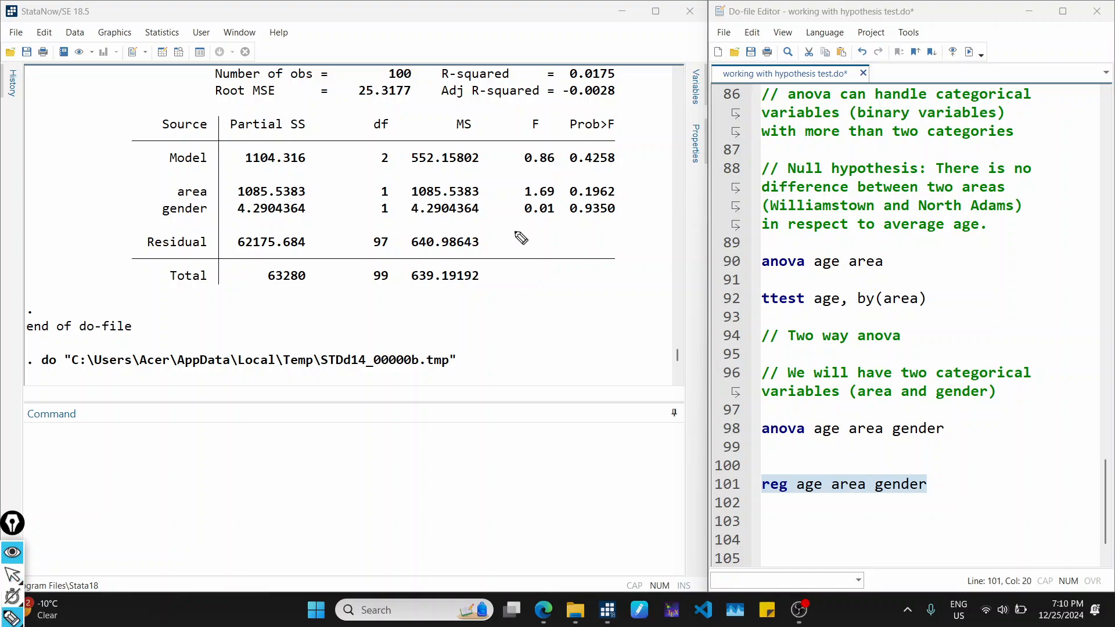
{"action": "mouse_move", "coordinate": [549, 184]}
{"action": "left_mouse_down"}
{"action": "mouse_move", "coordinate": [517, 188]}
{"action": "mouse_move", "coordinate": [537, 183]}
{"action": "left_mouse_up"}
{"action": "key", "text": "ctrl+shift+c"}
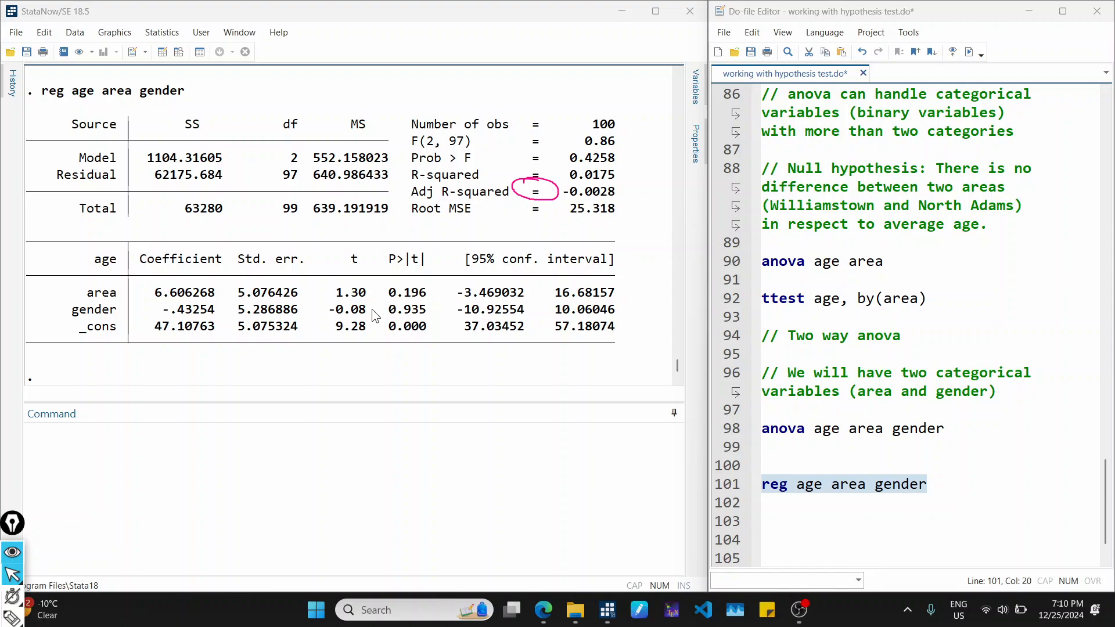
- Circle area's t statistic in the regression output, clear all the ink, and leave drawing mode
{"action": "scroll", "coordinate": [372, 317], "scroll_direction": "up", "scroll_amount": 7}
{"action": "scroll", "coordinate": [378, 314], "scroll_direction": "down", "scroll_amount": 7}
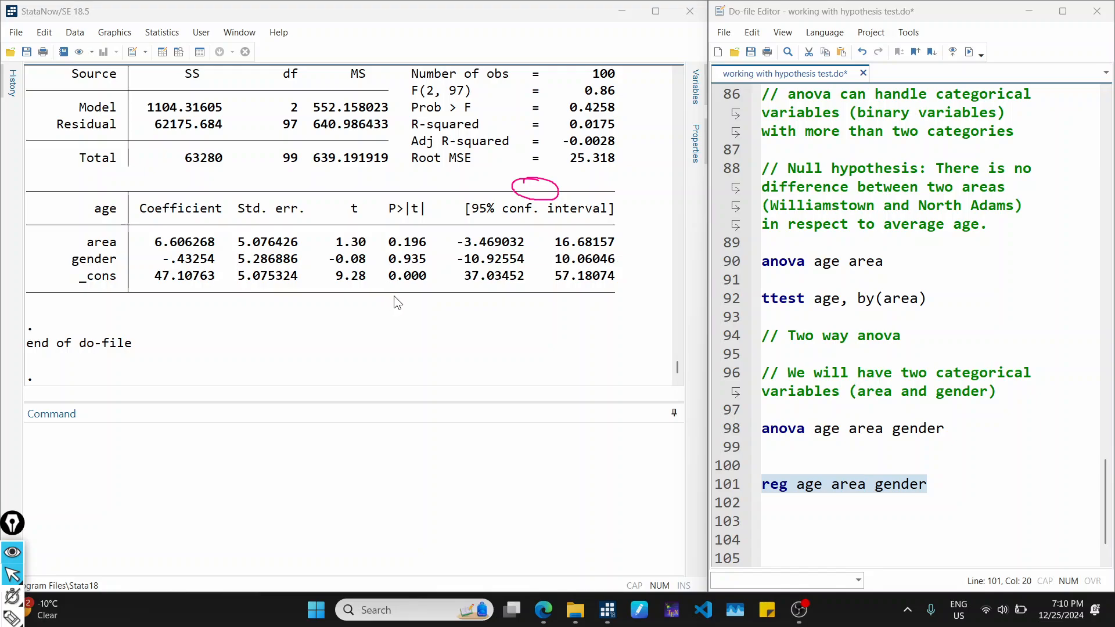
{"action": "key", "text": "ctrl+shift+3"}
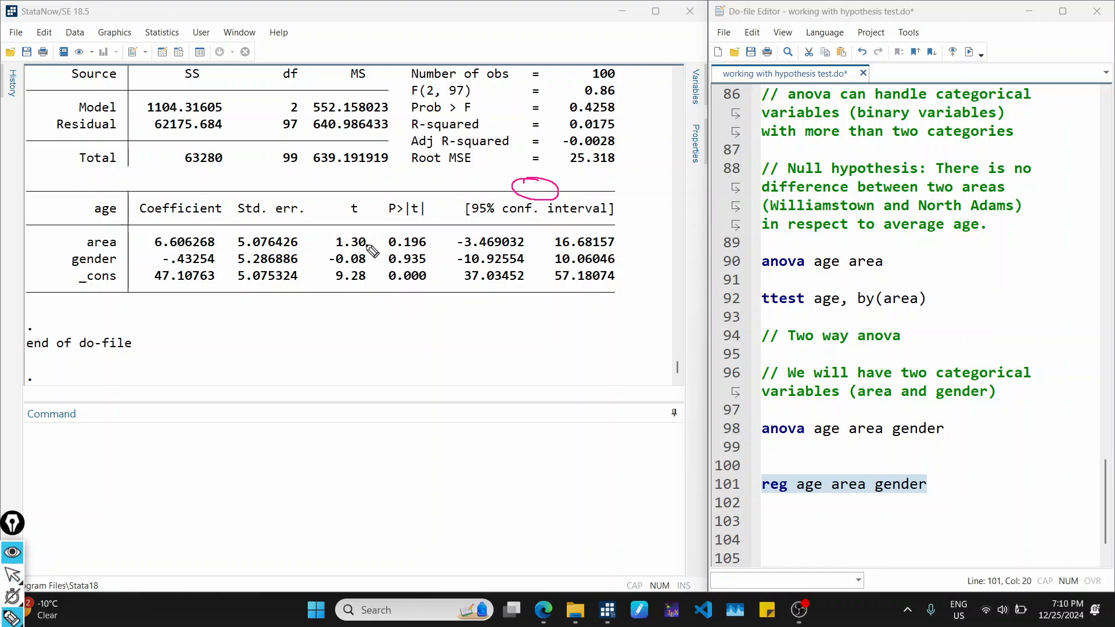
{"action": "left_click_drag", "start_coordinate": [355, 230], "coordinate": [339, 238]}
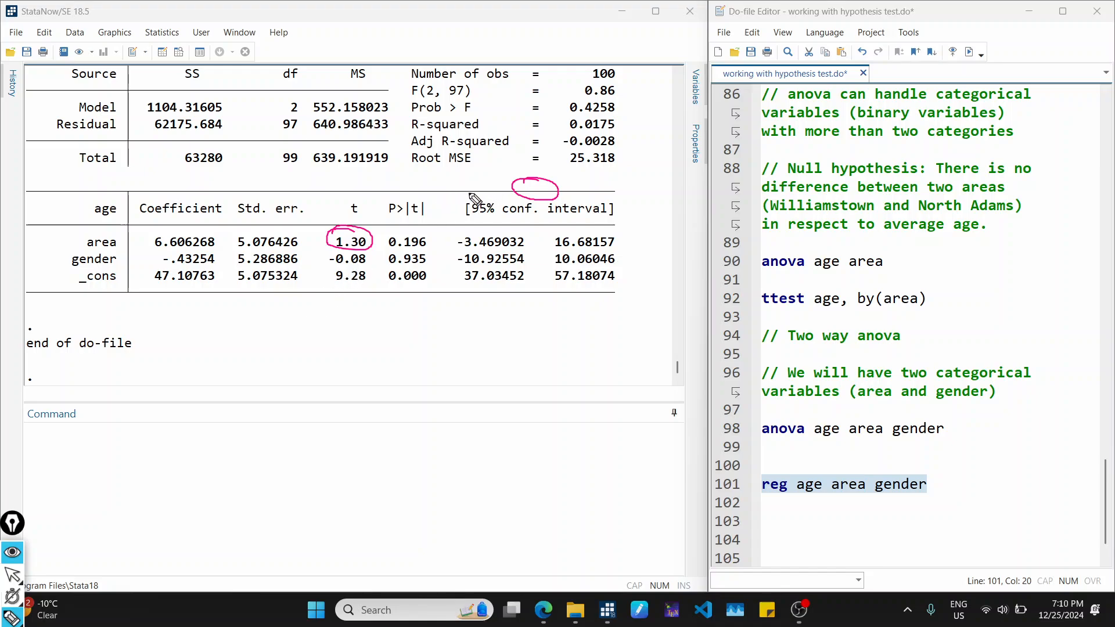
{"action": "key", "text": "ctrl+shift+7"}
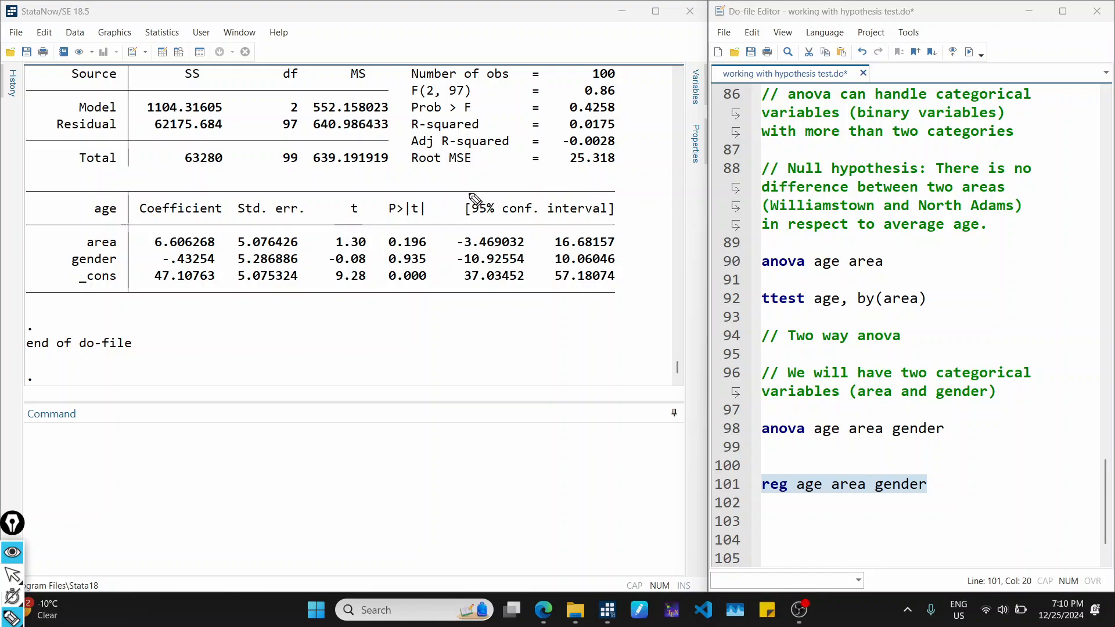
{"action": "key", "text": "ctrl+shift+2"}
- Compute the square of area's t statistic with "di (1.30)^2" and compare it with area's F value in the two-way ANOVA table
{"action": "left_click", "coordinate": [368, 496]}
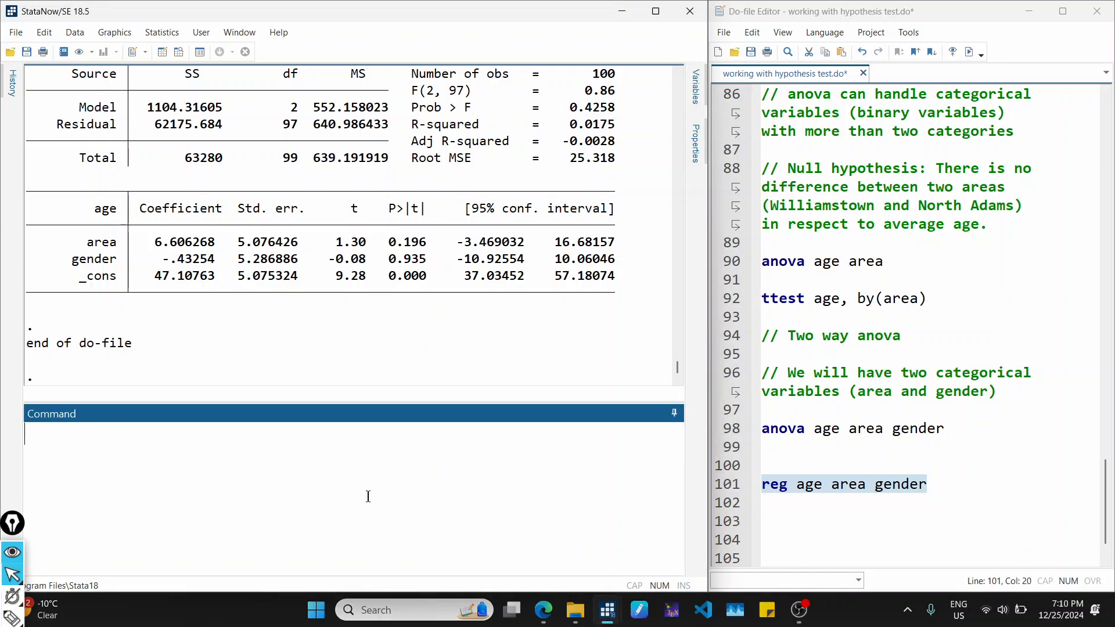
{"action": "type", "text": "di (1.30)^2"}
{"action": "key", "text": "Return"}
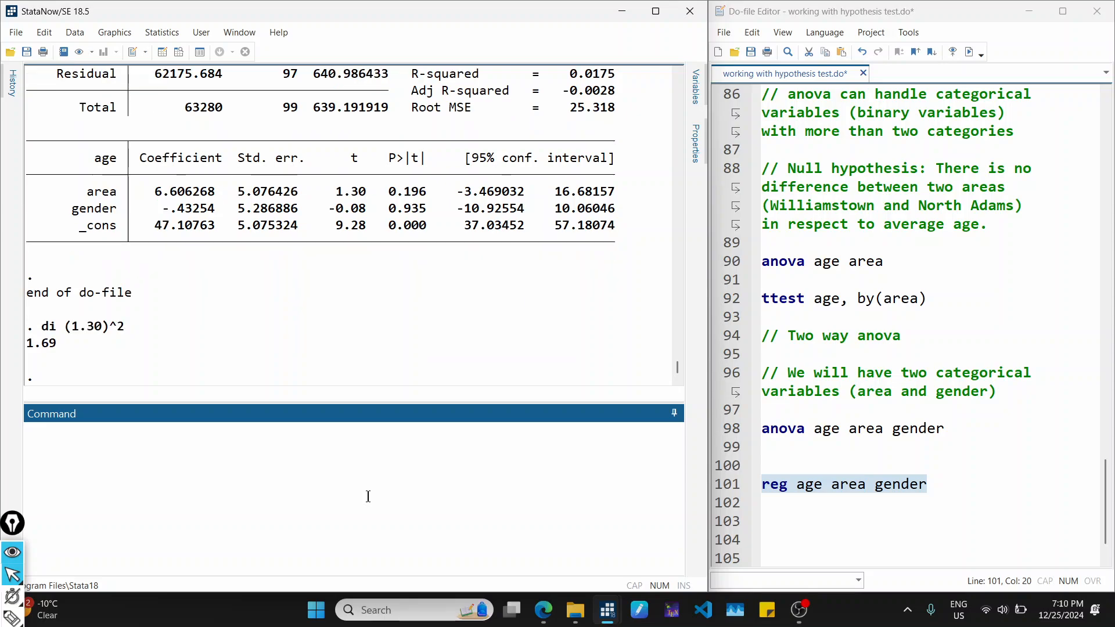
{"action": "scroll", "coordinate": [379, 234], "scroll_direction": "up", "scroll_amount": 8}
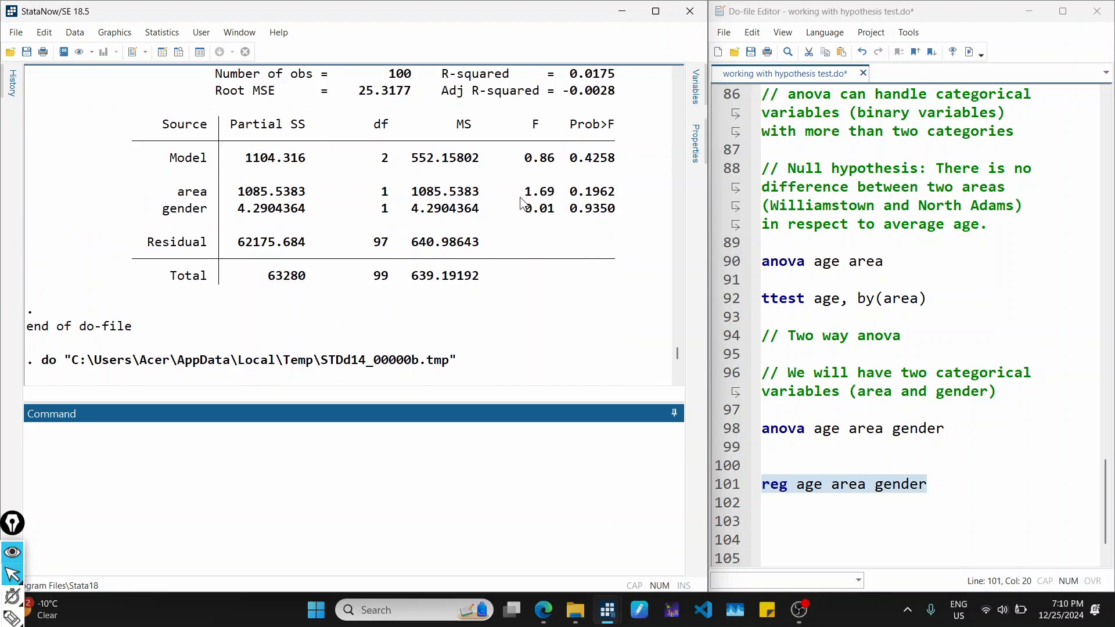
{"action": "scroll", "coordinate": [515, 208], "scroll_direction": "down", "scroll_amount": 7}
{"action": "scroll", "coordinate": [516, 208], "scroll_direction": "down", "scroll_amount": 1}
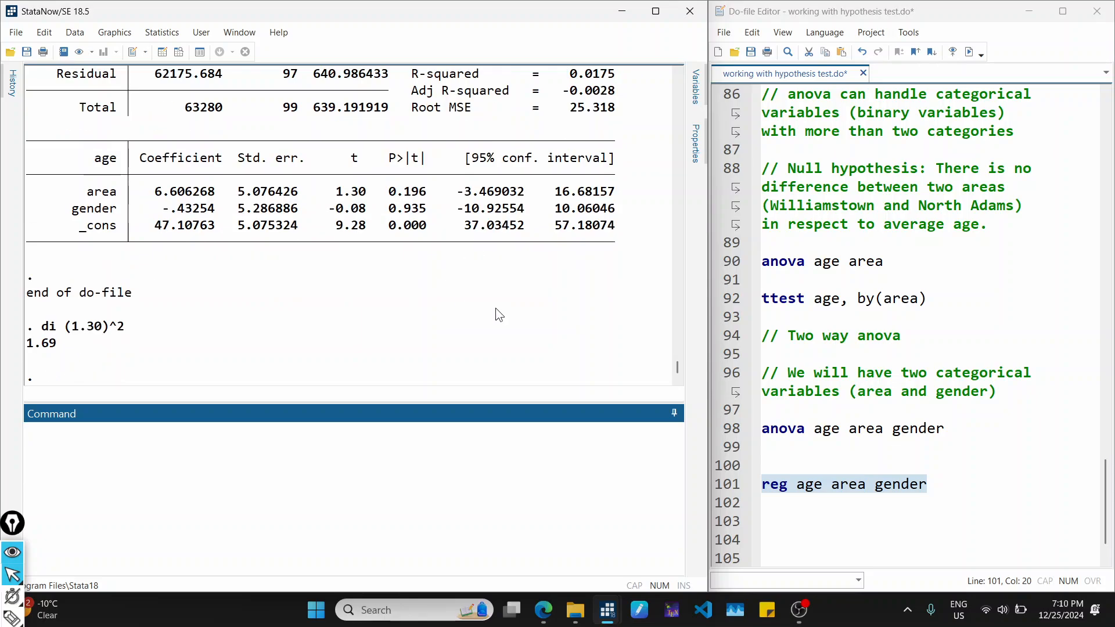
- Delete the extra blank line above "reg age area gender" in the do-file
{"action": "left_click", "coordinate": [811, 464]}
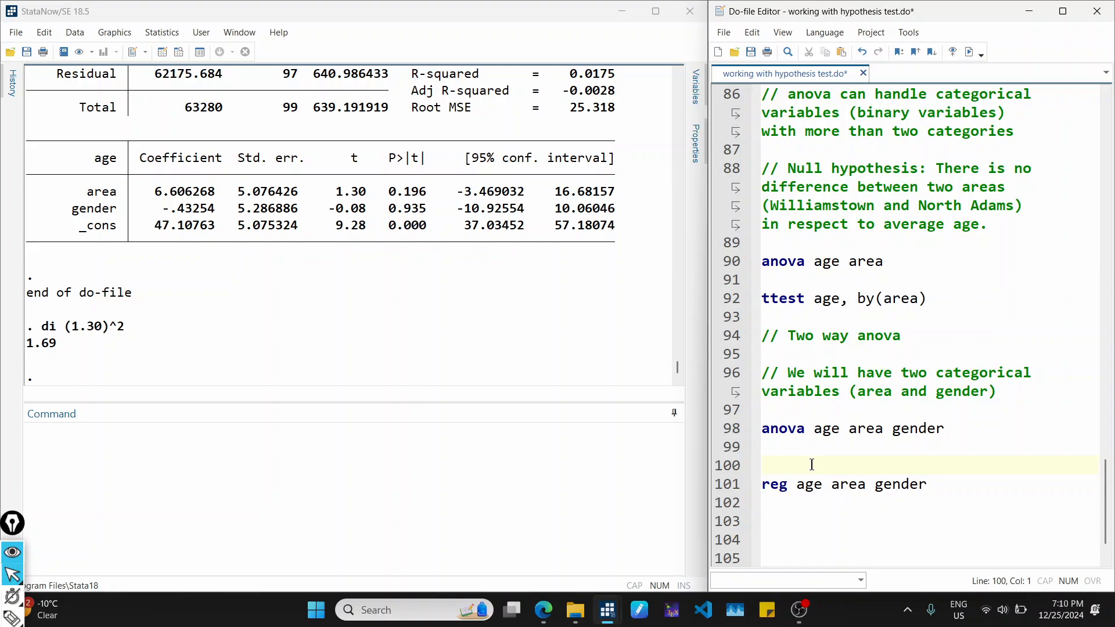
{"action": "key", "text": "Delete"}
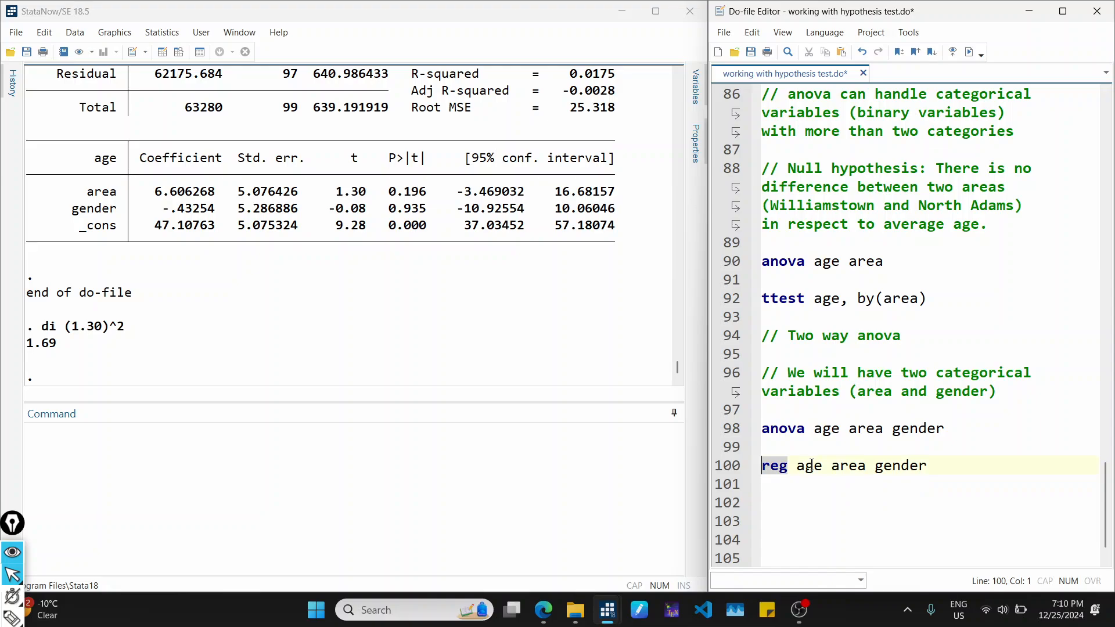